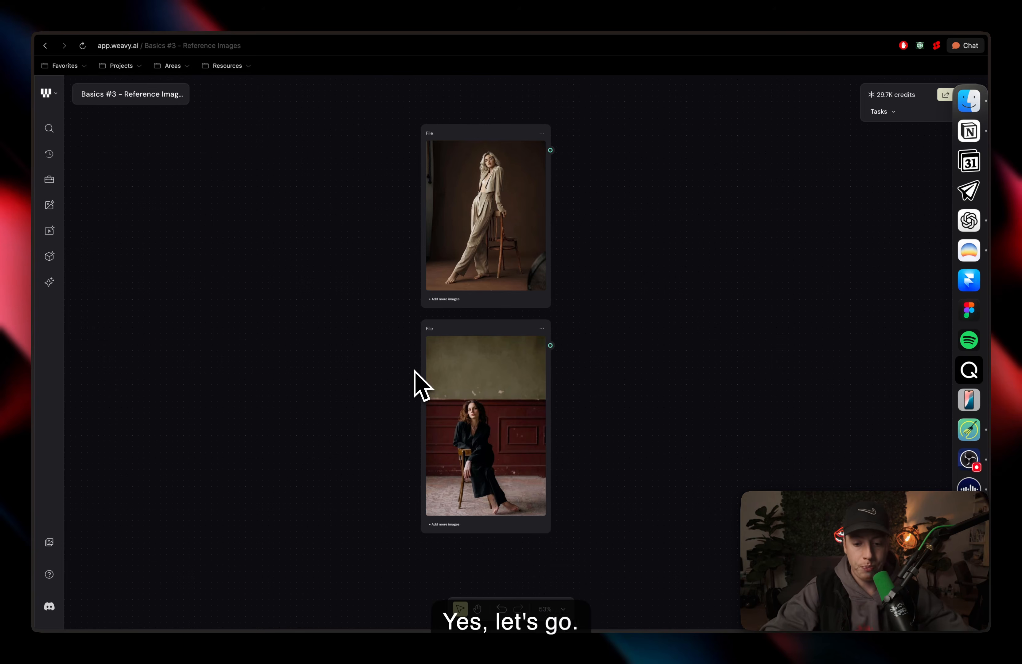
Step: Review the two prompt nodes and the two reference image nodes on the canvas
{"action": "scroll", "coordinate": [415, 370], "scroll_direction": "left", "scroll_amount": 1}
{"action": "scroll", "coordinate": [415, 369], "scroll_direction": "down", "scroll_amount": 1}
{"action": "scroll", "coordinate": [415, 370], "scroll_direction": "left", "scroll_amount": 1}
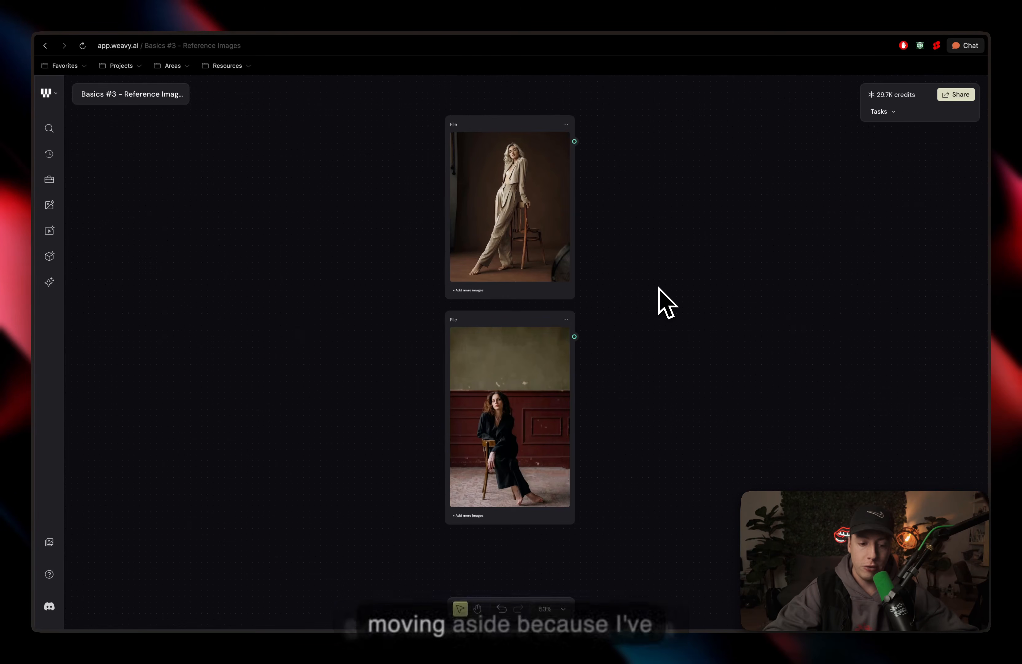
{"action": "scroll", "coordinate": [658, 287], "scroll_direction": "right", "scroll_amount": 5}
{"action": "scroll", "coordinate": [658, 287], "scroll_direction": "left", "scroll_amount": 13}
{"action": "scroll", "coordinate": [658, 286], "scroll_direction": "right", "scroll_amount": 6}
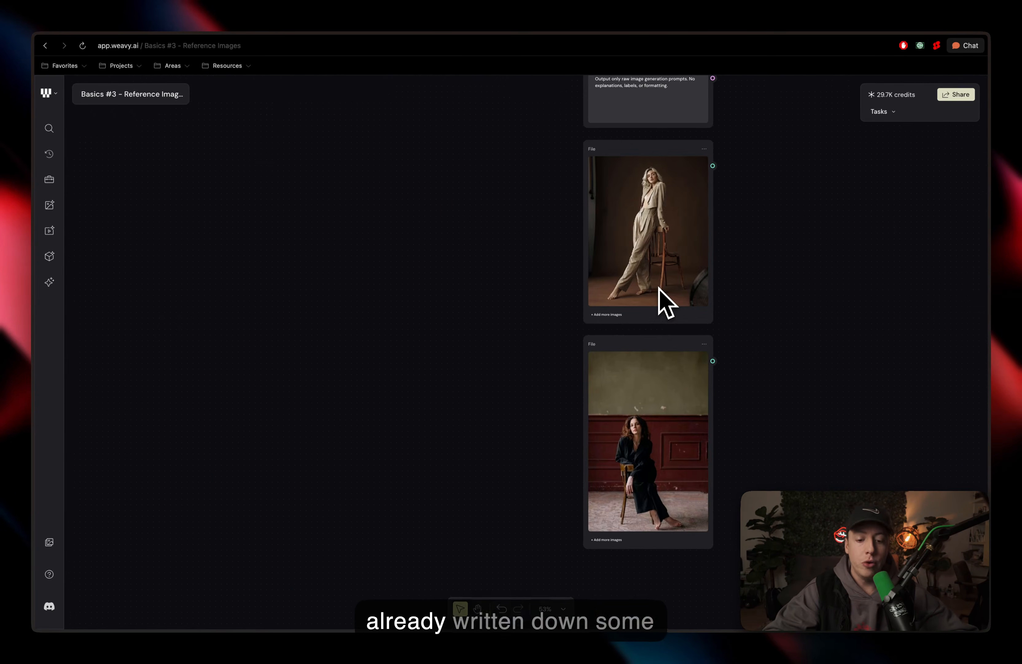
{"action": "scroll", "coordinate": [659, 287], "scroll_direction": "up", "scroll_amount": 7}
{"action": "scroll", "coordinate": [659, 288], "scroll_direction": "right", "scroll_amount": 2}
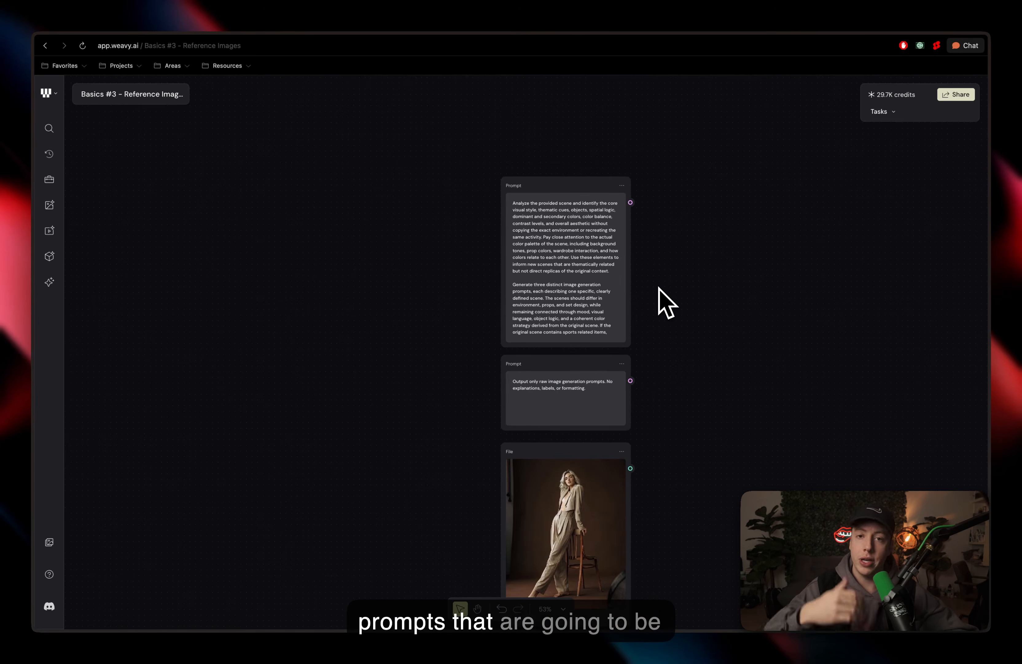
{"action": "scroll", "coordinate": [659, 288], "scroll_direction": "up", "scroll_amount": 3}
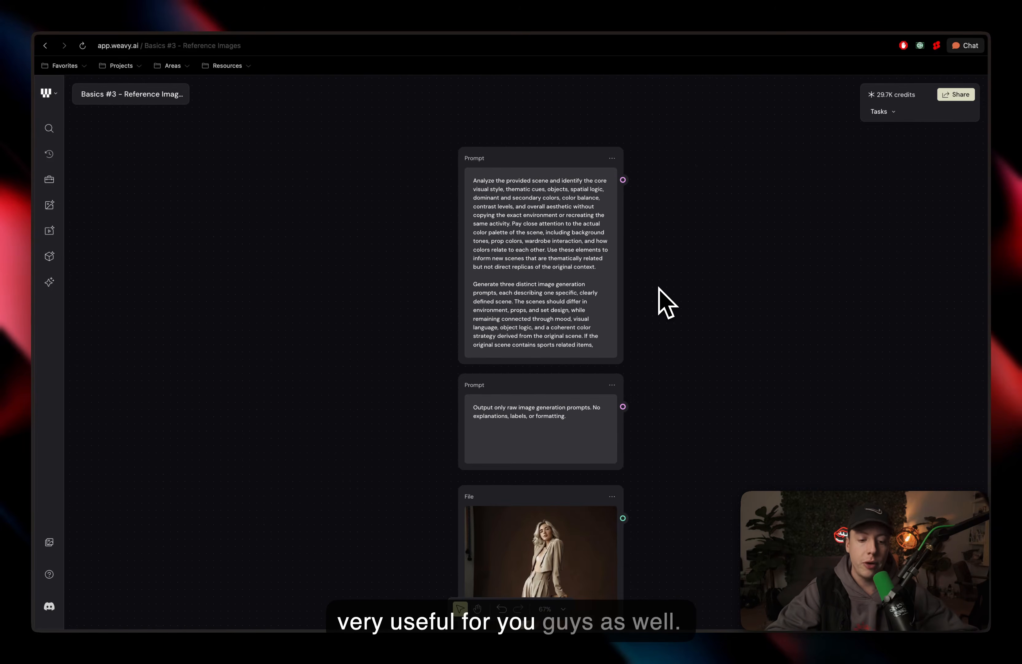
{"action": "scroll", "coordinate": [659, 288], "scroll_direction": "down", "scroll_amount": 2}
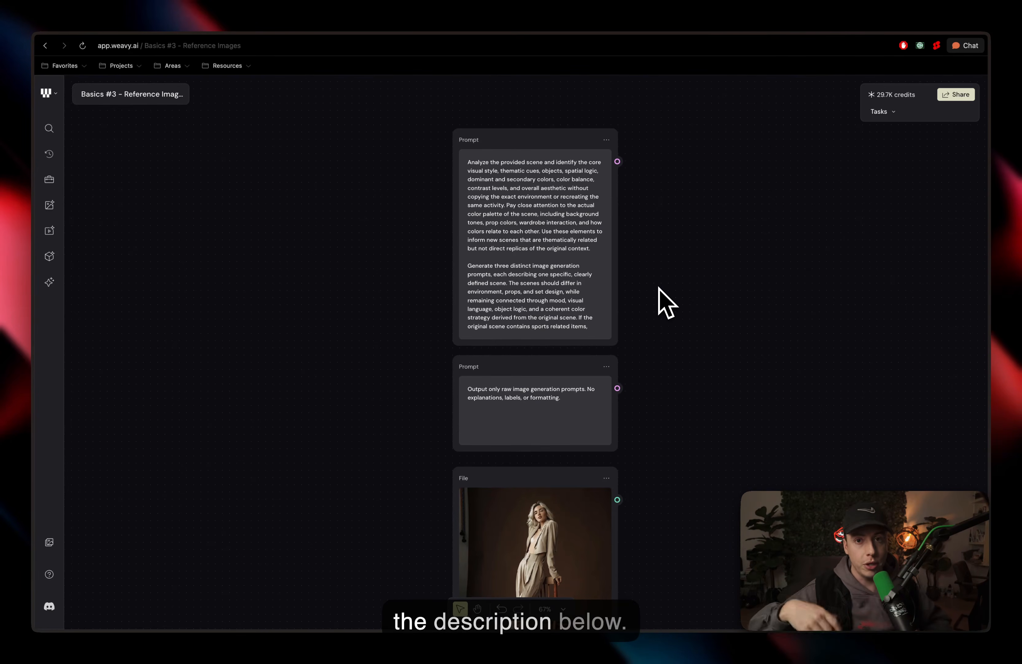
{"action": "scroll", "coordinate": [659, 288], "scroll_direction": "down", "scroll_amount": 2}
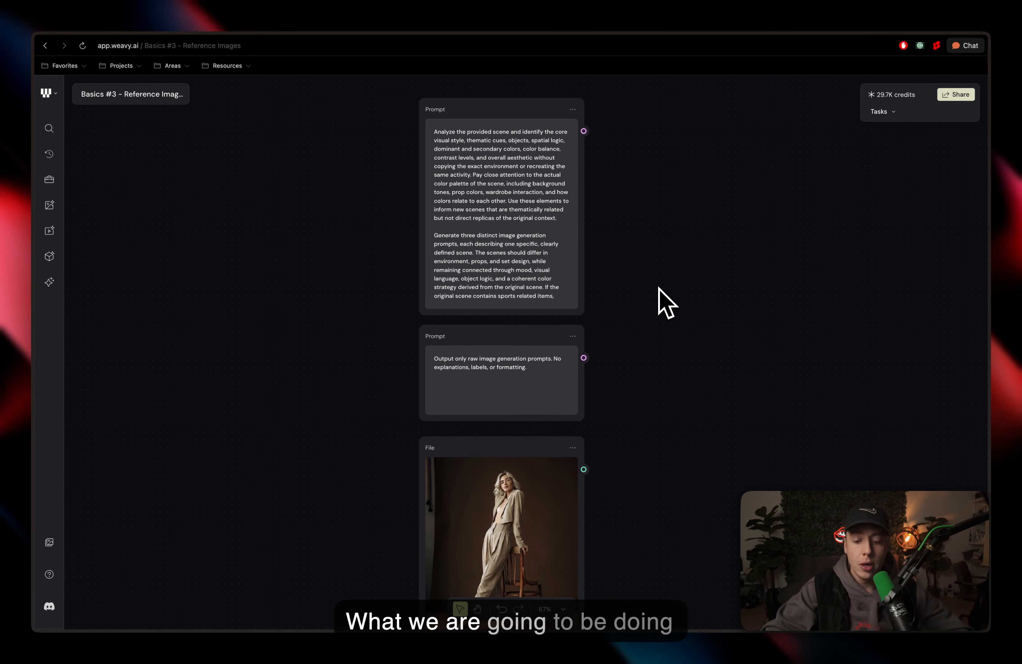
{"action": "scroll", "coordinate": [659, 287], "scroll_direction": "down", "scroll_amount": 3}
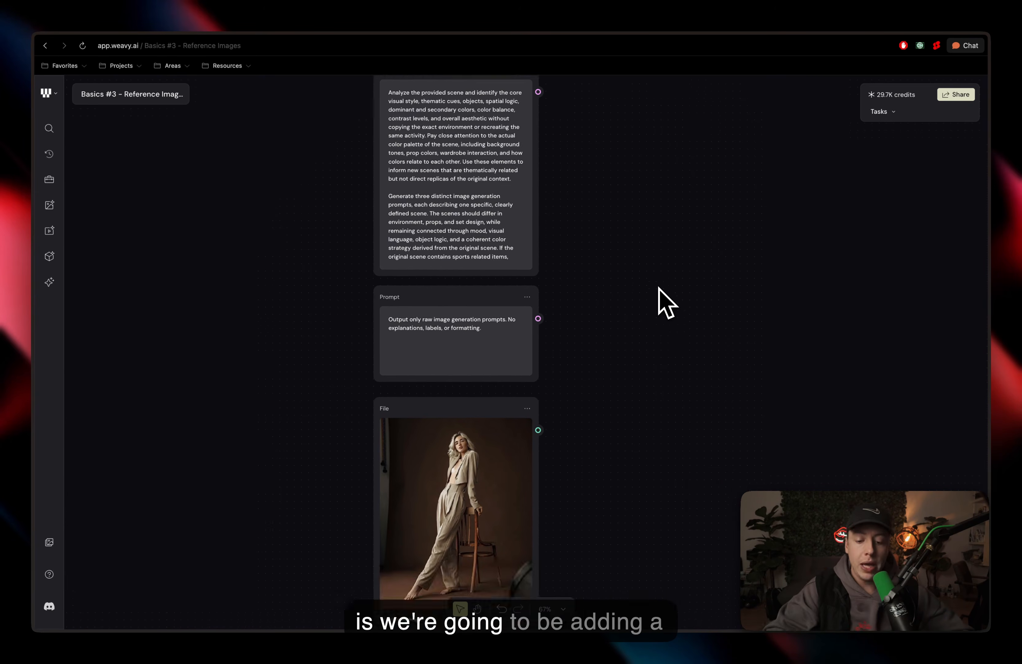
Step: Add a Run Any LLM node beside the reference image nodes
{"action": "right_click", "coordinate": [621, 412]}
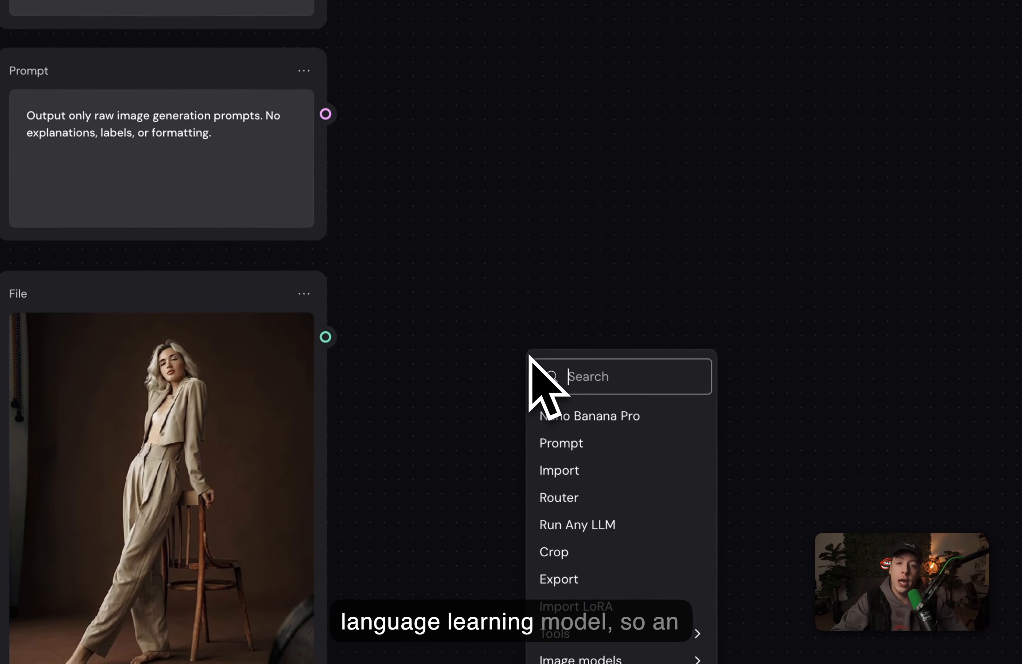
{"action": "type", "text": "llm"}
{"action": "left_click", "coordinate": [554, 404]}
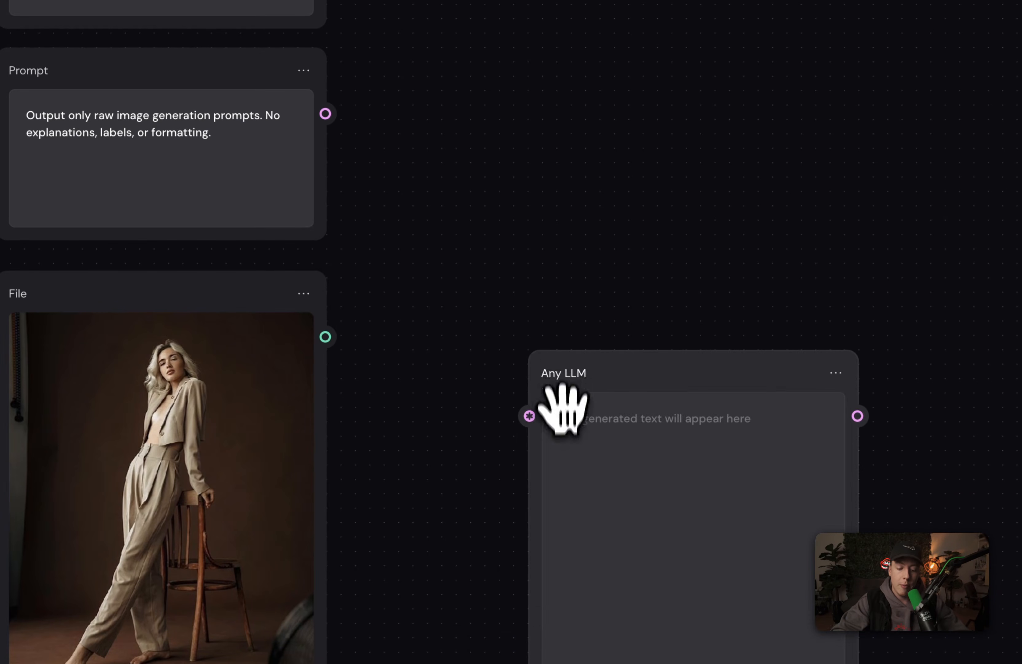
{"action": "left_click_drag", "start_coordinate": [562, 365], "coordinate": [459, 298]}
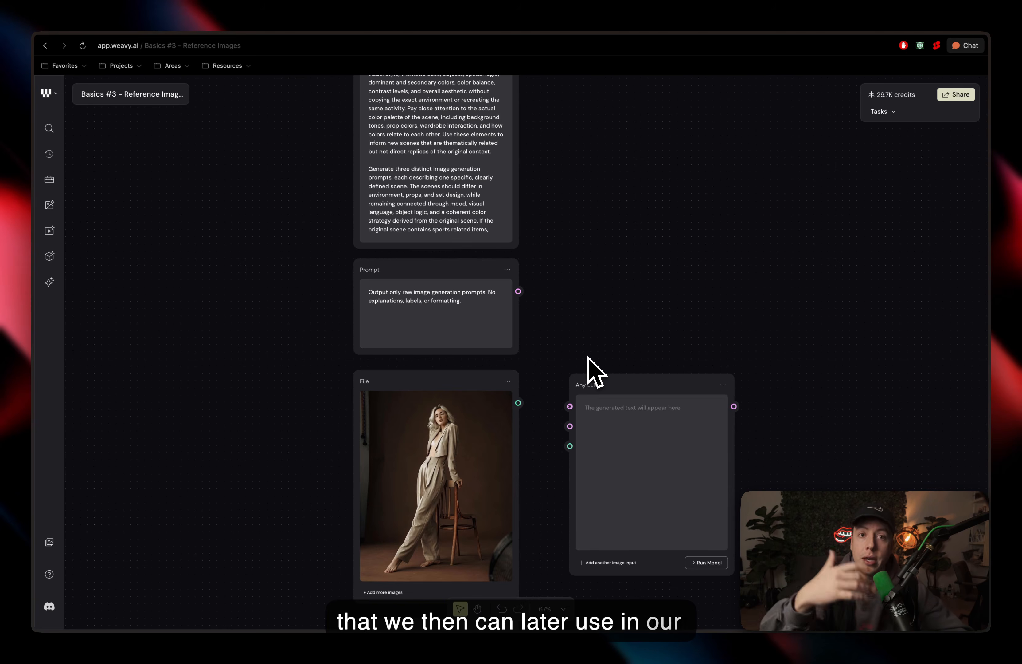
Step: Add another image input to the Any LLM node
{"action": "scroll", "coordinate": [590, 370], "scroll_direction": "down", "scroll_amount": 2}
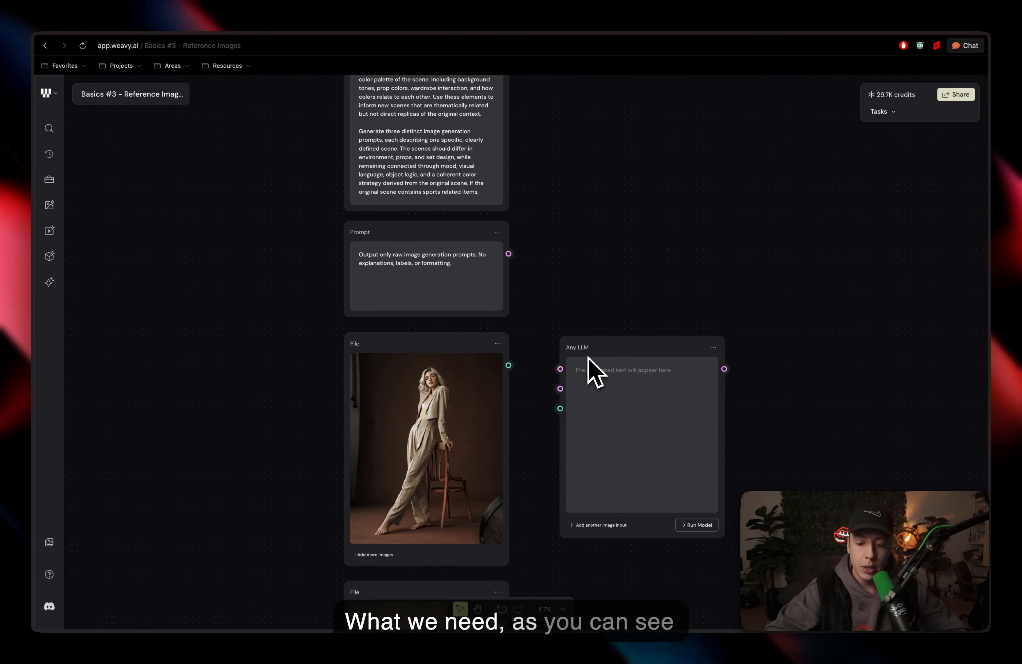
{"action": "scroll", "coordinate": [589, 366], "scroll_direction": "up", "scroll_amount": 5}
{"action": "scroll", "coordinate": [577, 387], "scroll_direction": "right", "scroll_amount": 2}
{"action": "scroll", "coordinate": [577, 388], "scroll_direction": "down", "scroll_amount": 1}
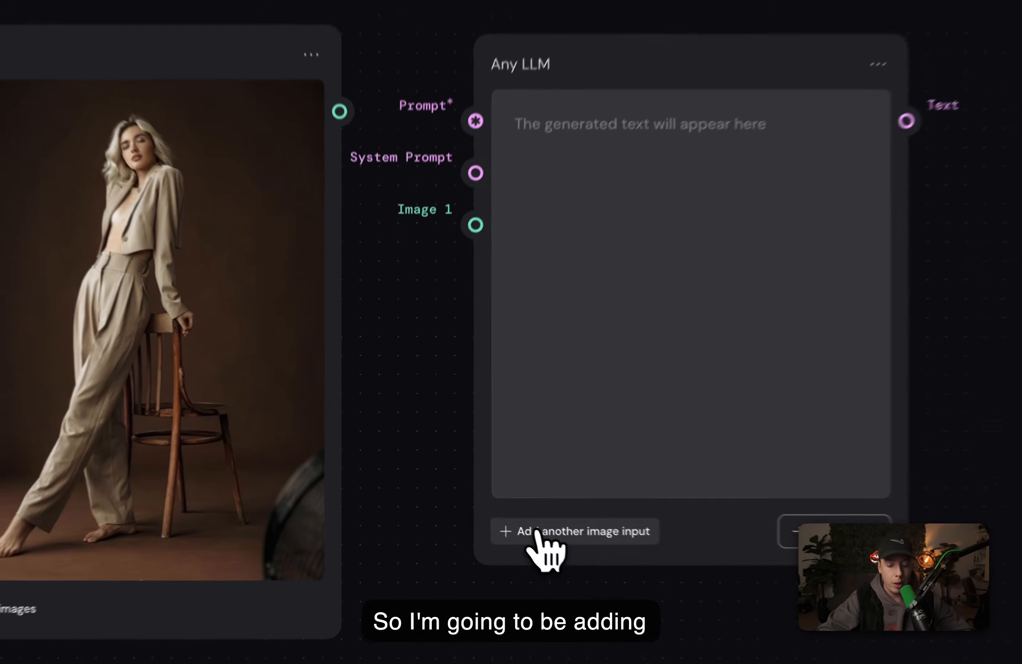
{"action": "left_click", "coordinate": [474, 488]}
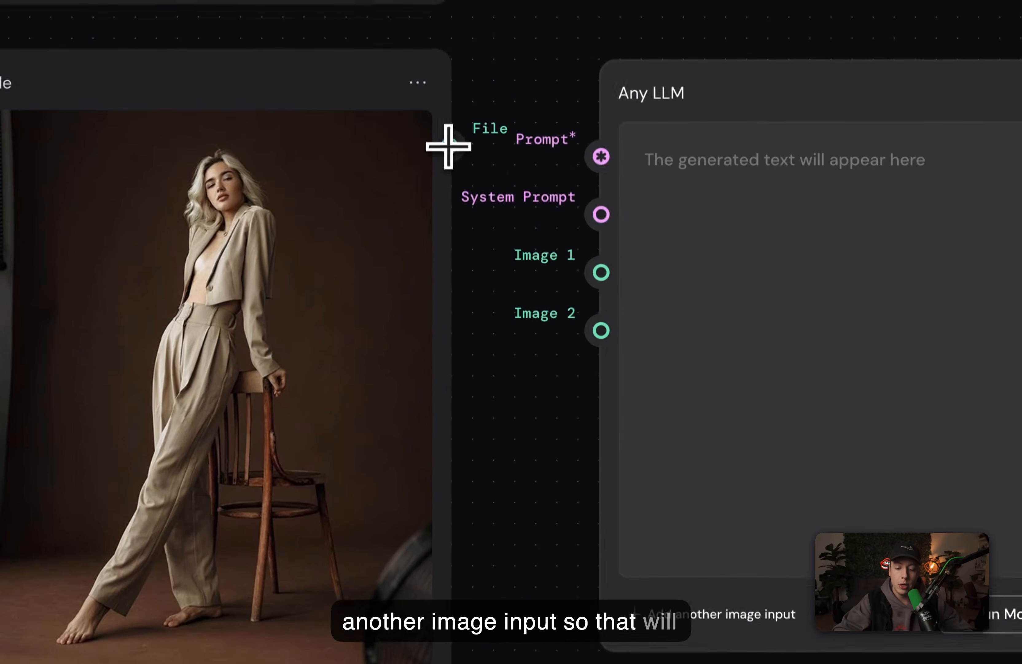
Step: Wire the two reference images into Image 1 and Image 2, and the output-only prompt into System Prompt
{"action": "left_click_drag", "start_coordinate": [449, 63], "coordinate": [600, 190]}
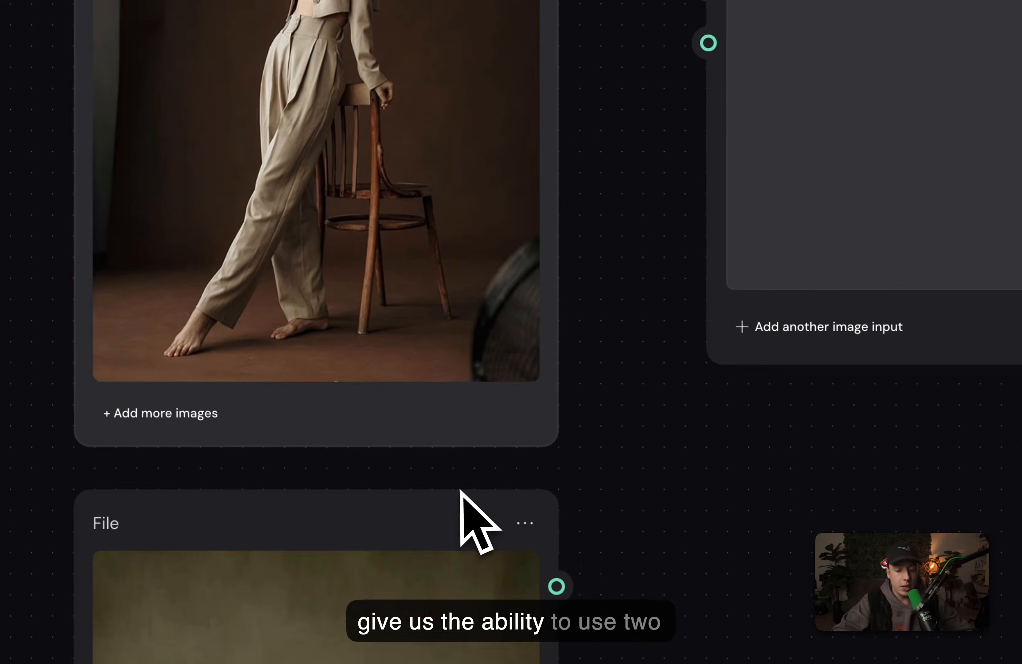
{"action": "left_click_drag", "start_coordinate": [555, 586], "coordinate": [680, 93]}
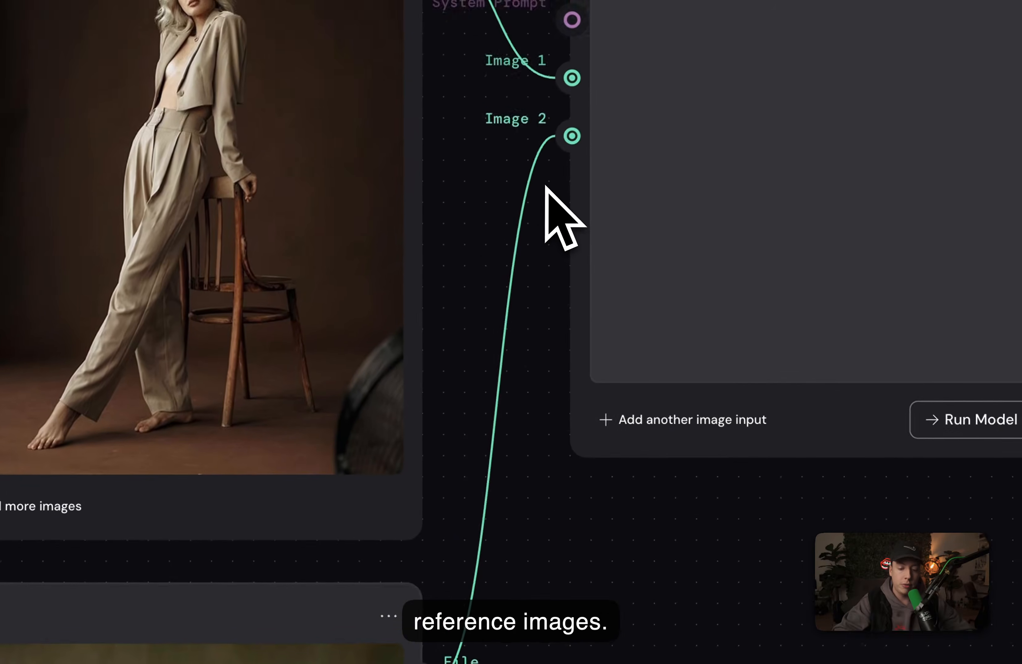
{"action": "left_click_drag", "start_coordinate": [424, 138], "coordinate": [565, 535]}
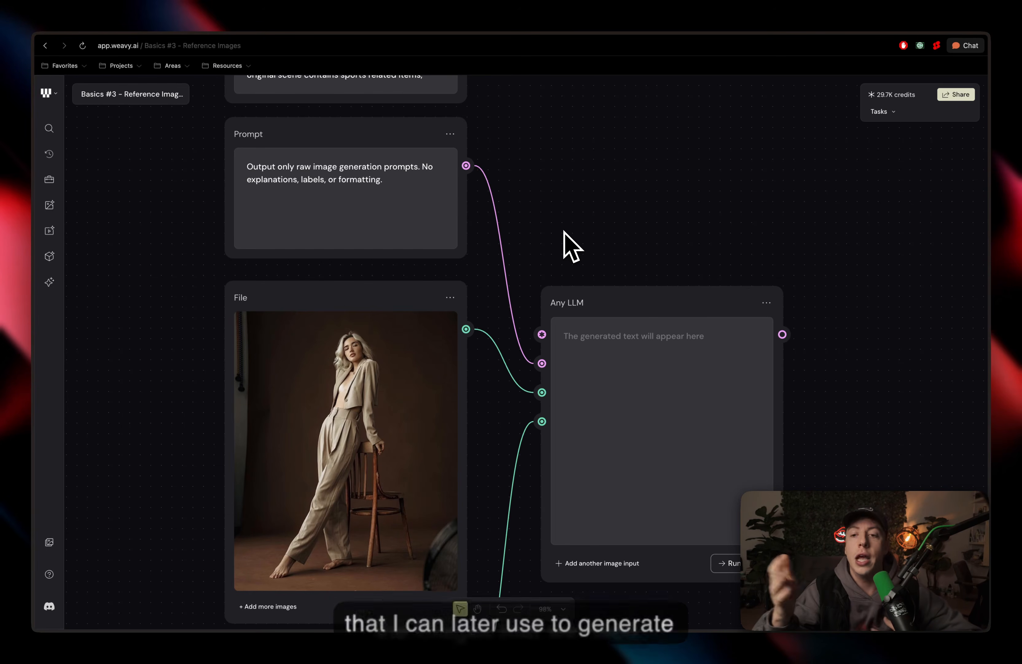
Step: Connect the scene-analysis prompt node to the Any LLM node's Prompt input
{"action": "scroll", "coordinate": [564, 233], "scroll_direction": "up", "scroll_amount": 10}
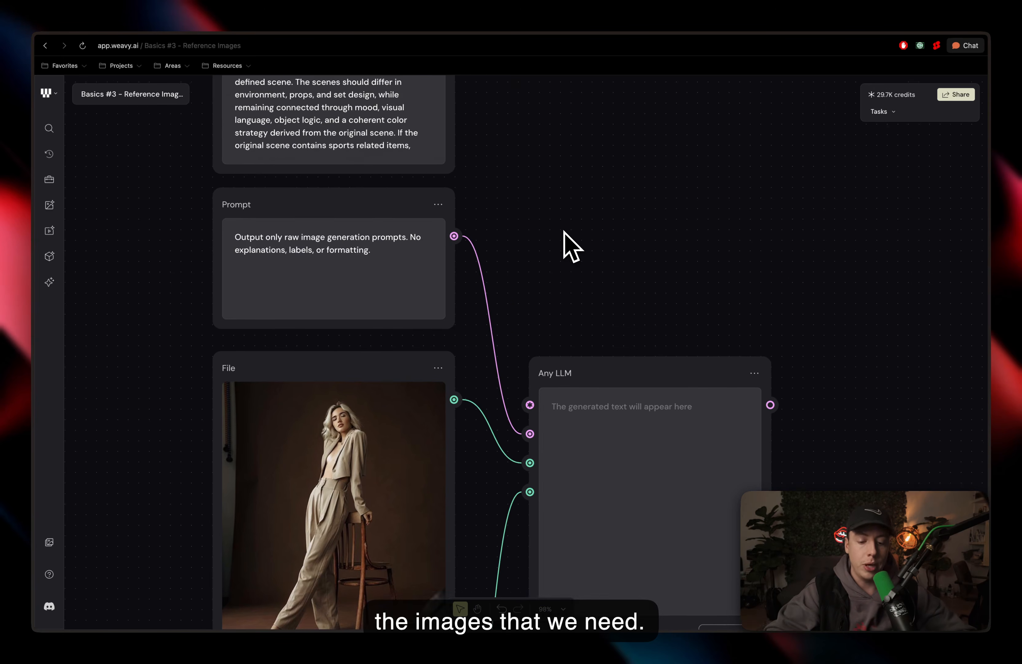
{"action": "scroll", "coordinate": [564, 233], "scroll_direction": "down", "scroll_amount": 2}
{"action": "scroll", "coordinate": [564, 233], "scroll_direction": "up", "scroll_amount": 2}
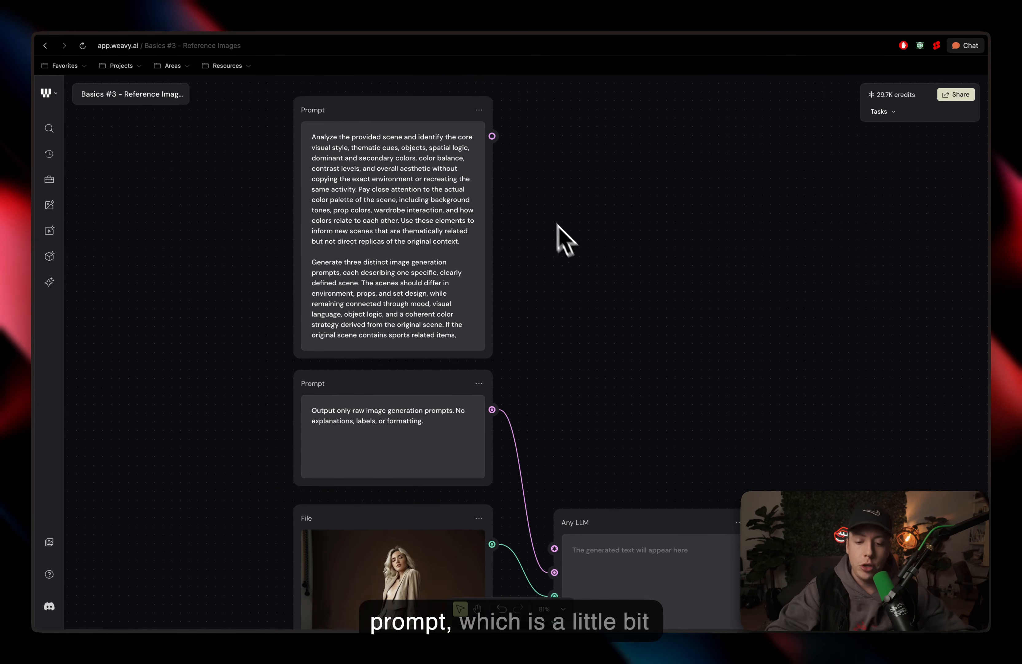
{"action": "left_click_drag", "start_coordinate": [498, 141], "coordinate": [580, 508]}
{"action": "left_click_drag", "start_coordinate": [518, 495], "coordinate": [515, 510]}
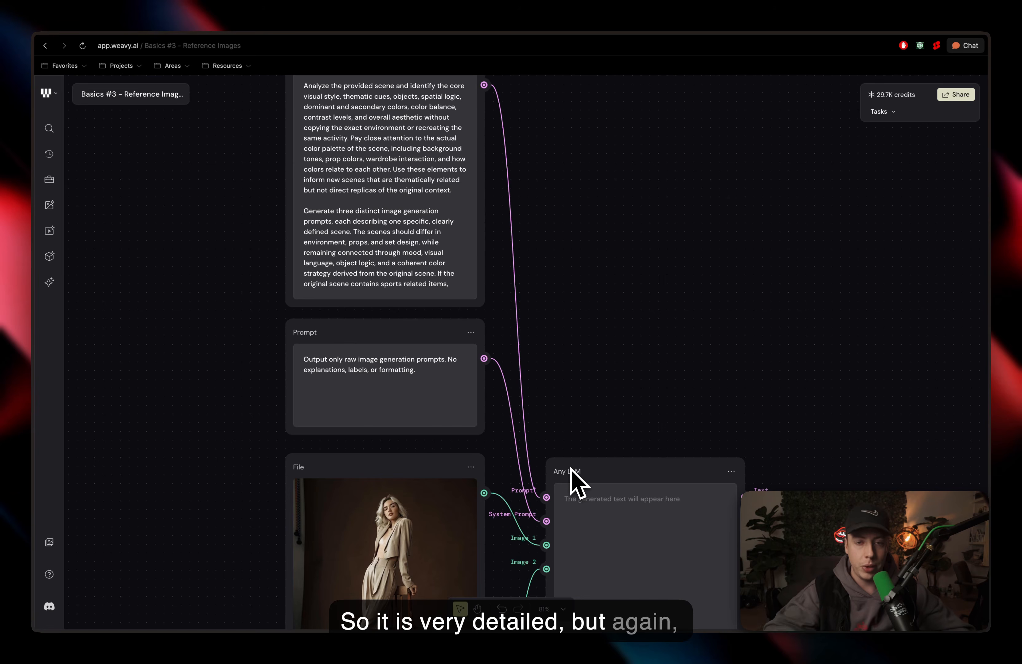
Step: Set the Any LLM model to openai/gpt-5-chat and run the model
{"action": "scroll", "coordinate": [576, 483], "scroll_direction": "down", "scroll_amount": 10}
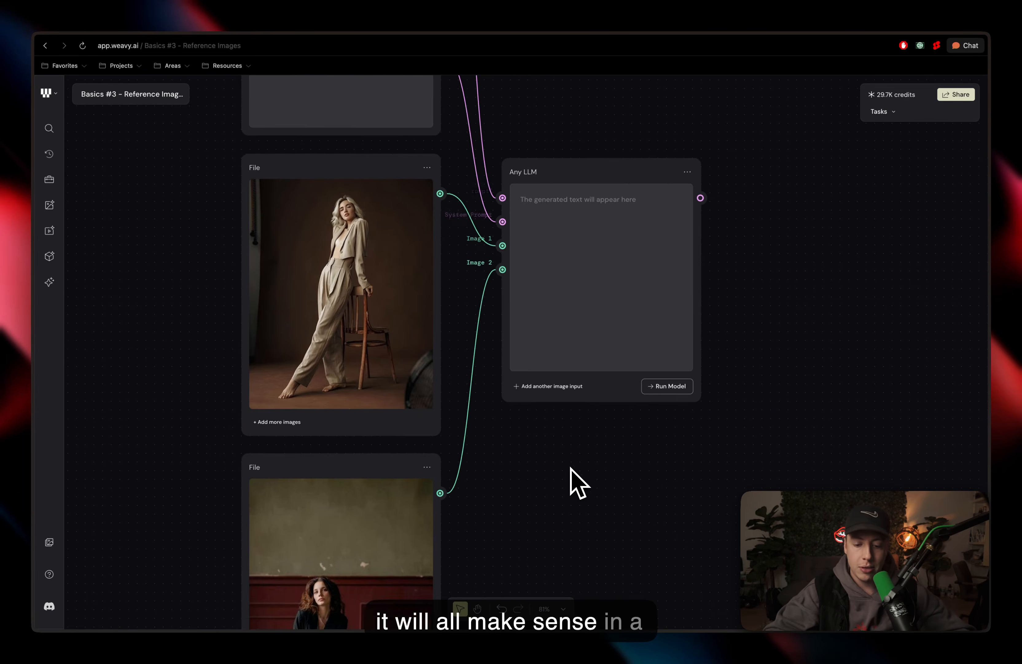
{"action": "left_click", "coordinate": [560, 334]}
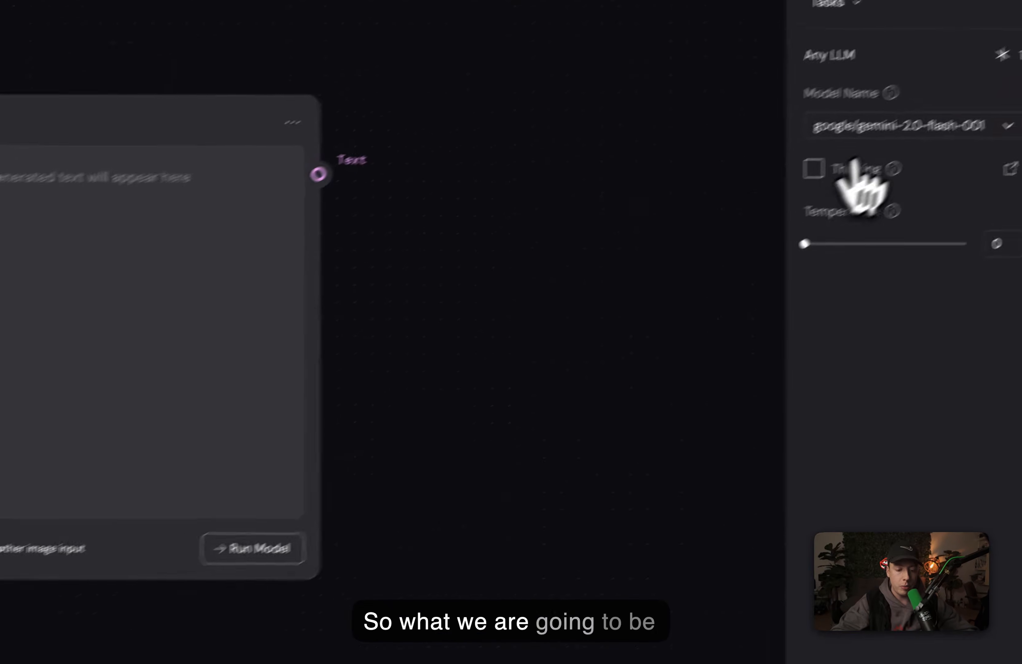
{"action": "left_click", "coordinate": [916, 172]}
{"action": "left_click", "coordinate": [850, 507]}
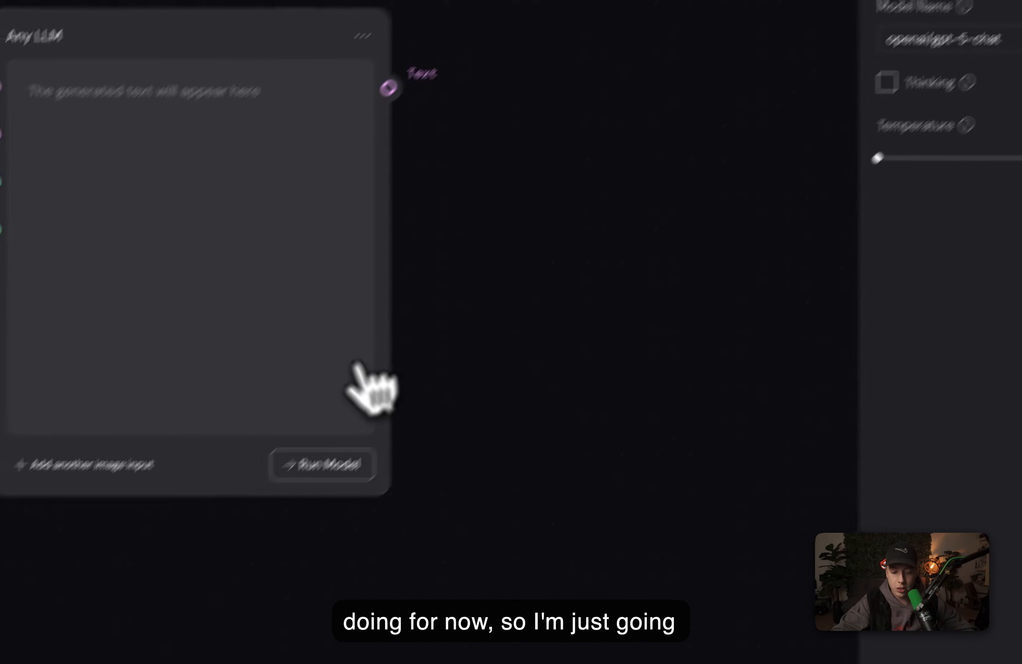
{"action": "left_click", "coordinate": [318, 465]}
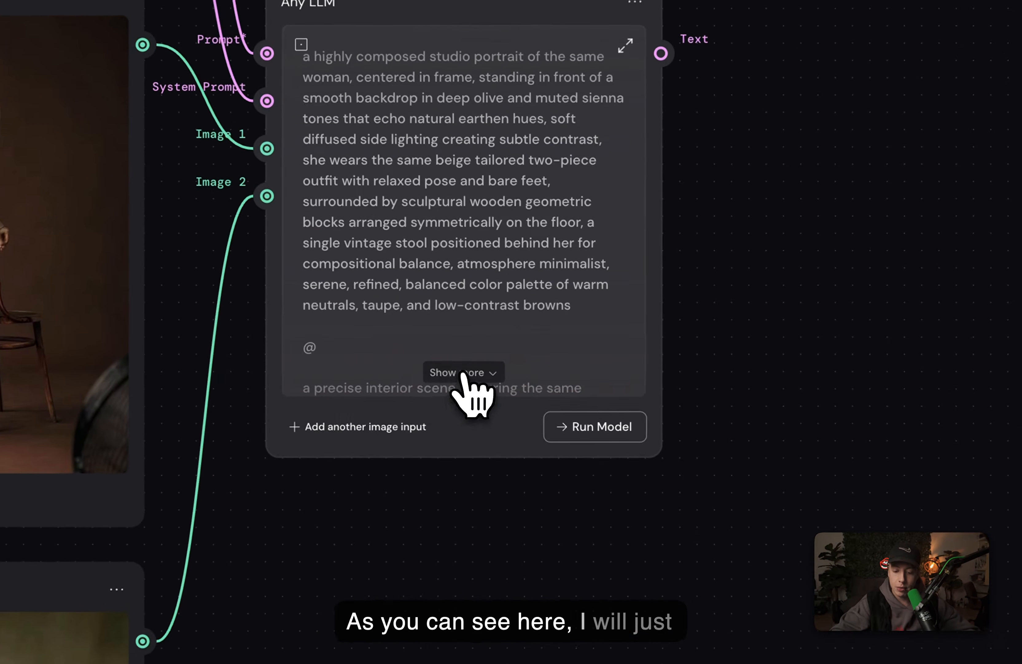
Step: Expand the LLM's generated text to read all three prompts
{"action": "left_click", "coordinate": [528, 364]}
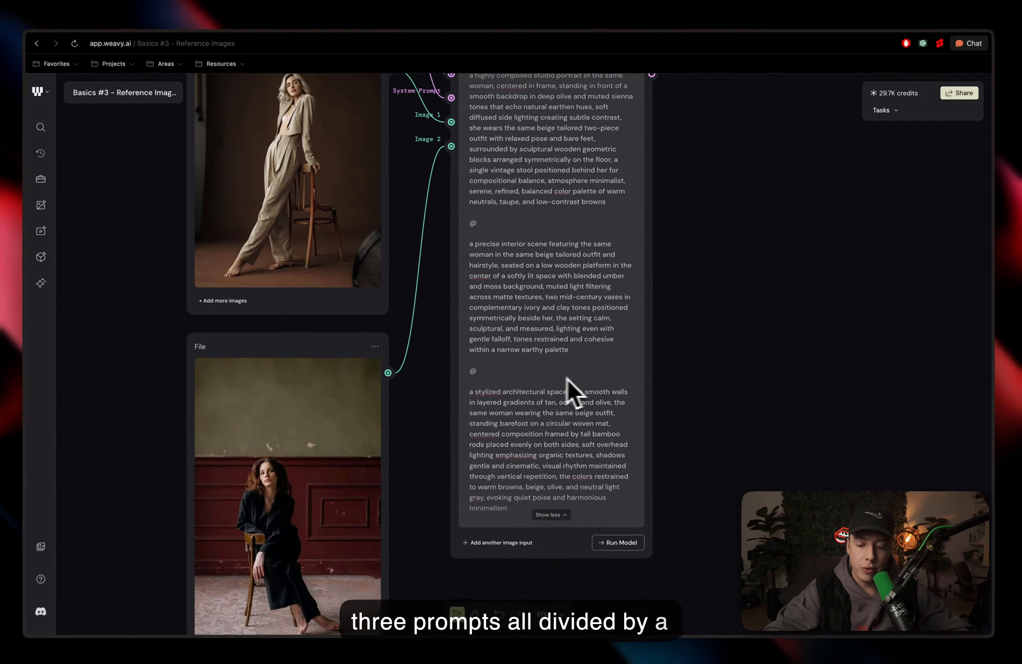
{"action": "scroll", "coordinate": [628, 319], "scroll_direction": "up", "scroll_amount": 3}
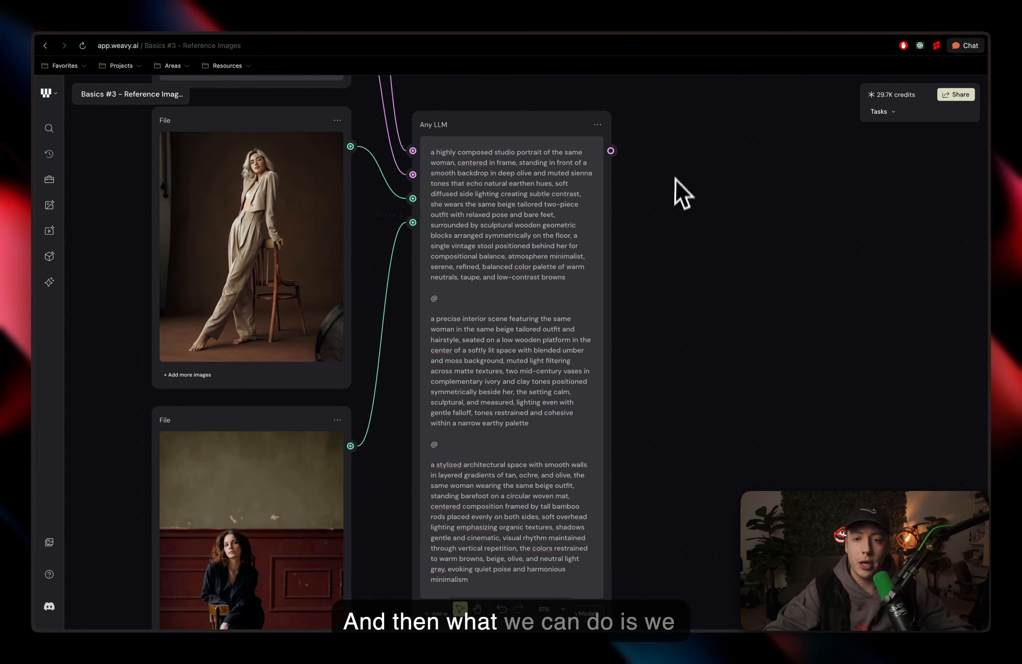
Step: Add an Array node fed by the LLM's Text output and split its text by @
{"action": "double_click", "coordinate": [677, 167]}
{"action": "type", "text": "arra"}
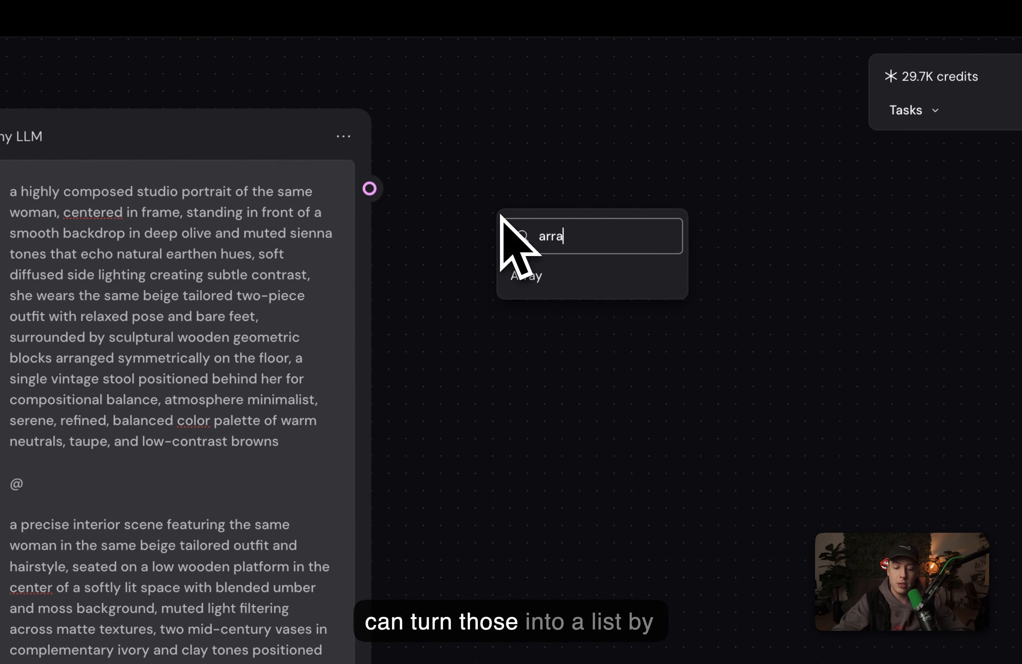
{"action": "left_click", "coordinate": [559, 275]}
{"action": "left_click_drag", "start_coordinate": [543, 236], "coordinate": [506, 185]}
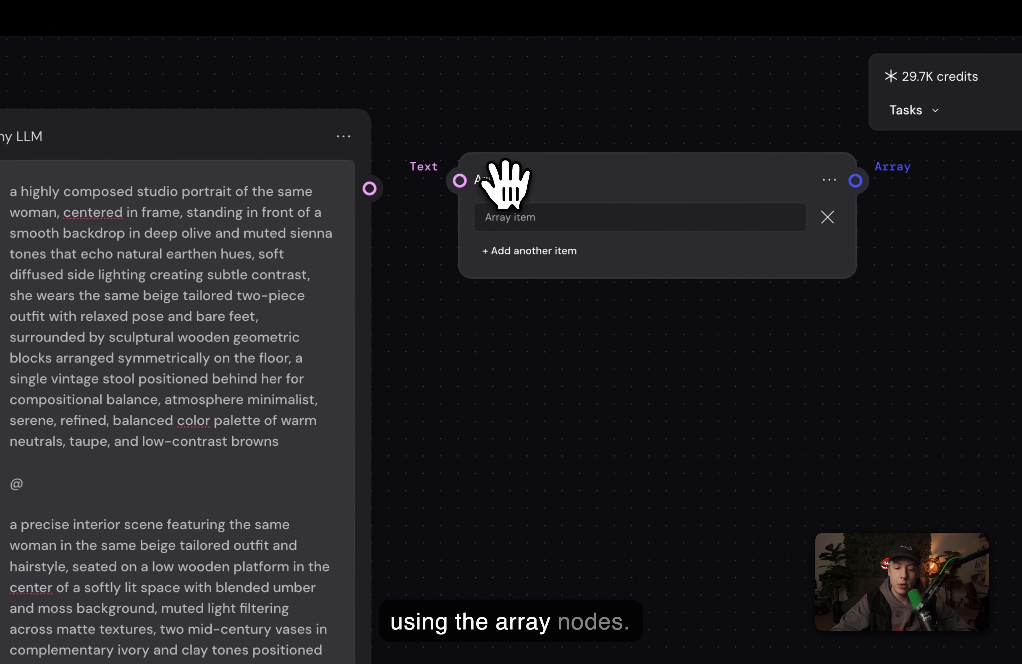
{"action": "left_click_drag", "start_coordinate": [370, 188], "coordinate": [460, 180]}
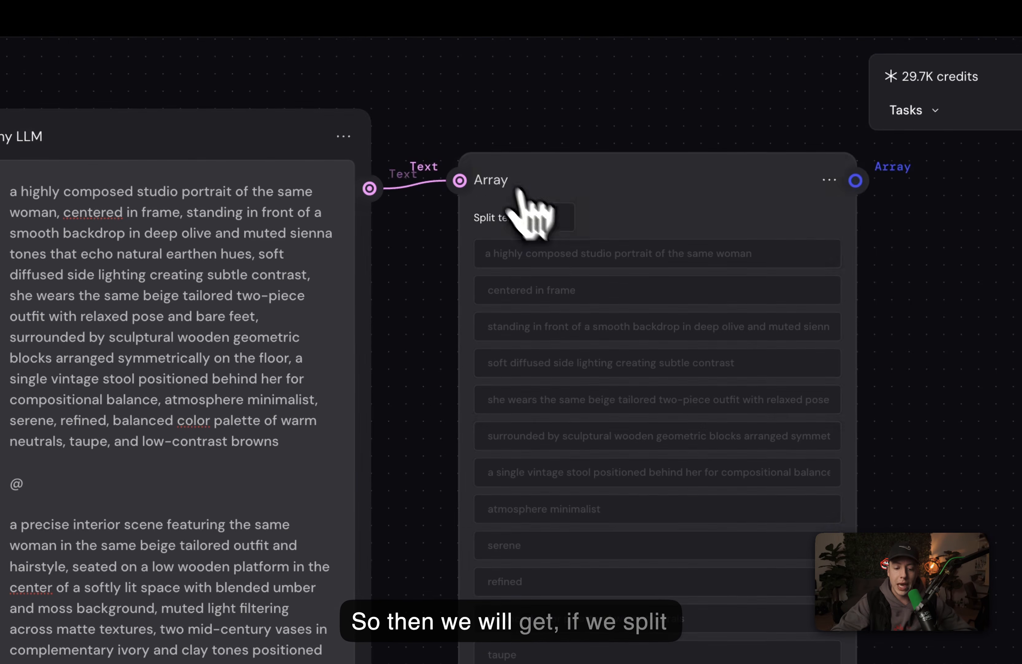
{"action": "left_click", "coordinate": [566, 222]}
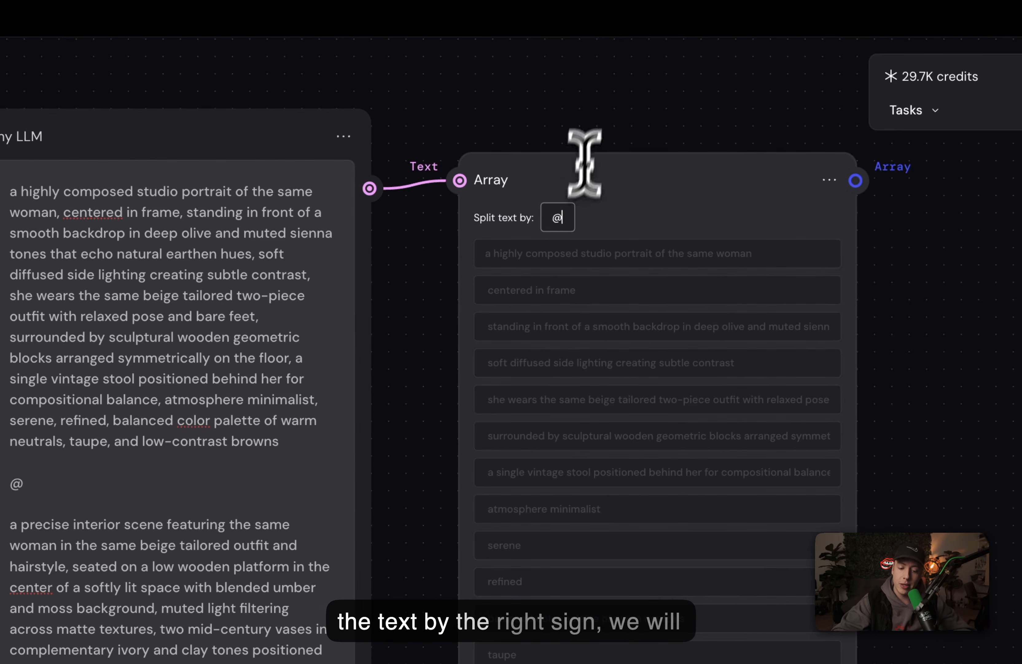
{"action": "left_click", "coordinate": [599, 125]}
Step: Add a List node to the right and connect the Array output to its Options input
{"action": "scroll", "coordinate": [599, 126], "scroll_direction": "up", "scroll_amount": 5}
{"action": "scroll", "coordinate": [598, 125], "scroll_direction": "right", "scroll_amount": 6}
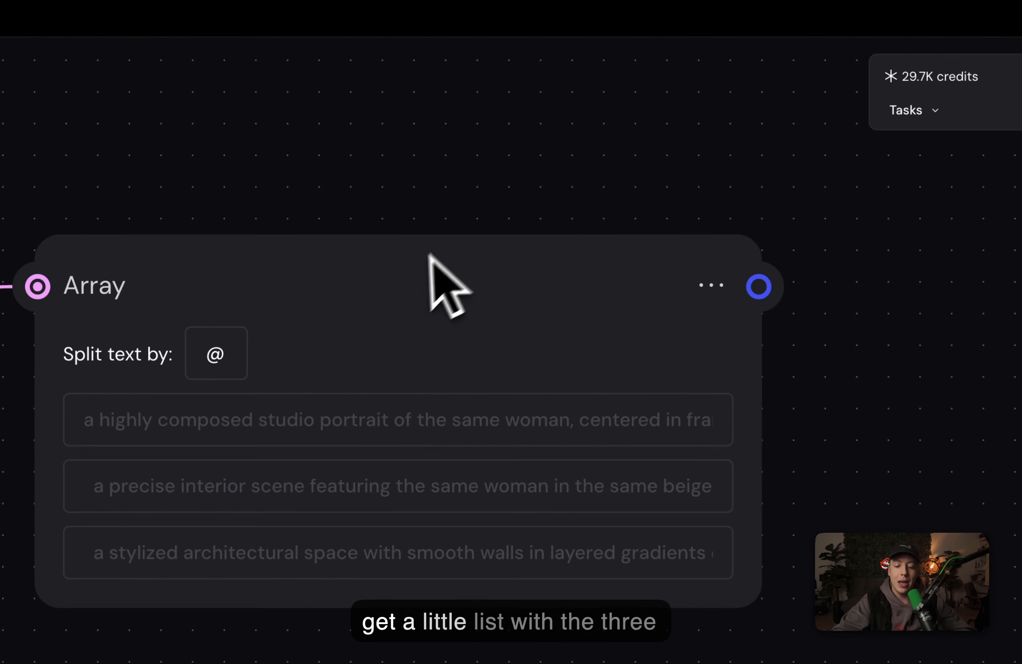
{"action": "scroll", "coordinate": [410, 259], "scroll_direction": "up", "scroll_amount": 1}
{"action": "scroll", "coordinate": [411, 190], "scroll_direction": "down", "scroll_amount": 3}
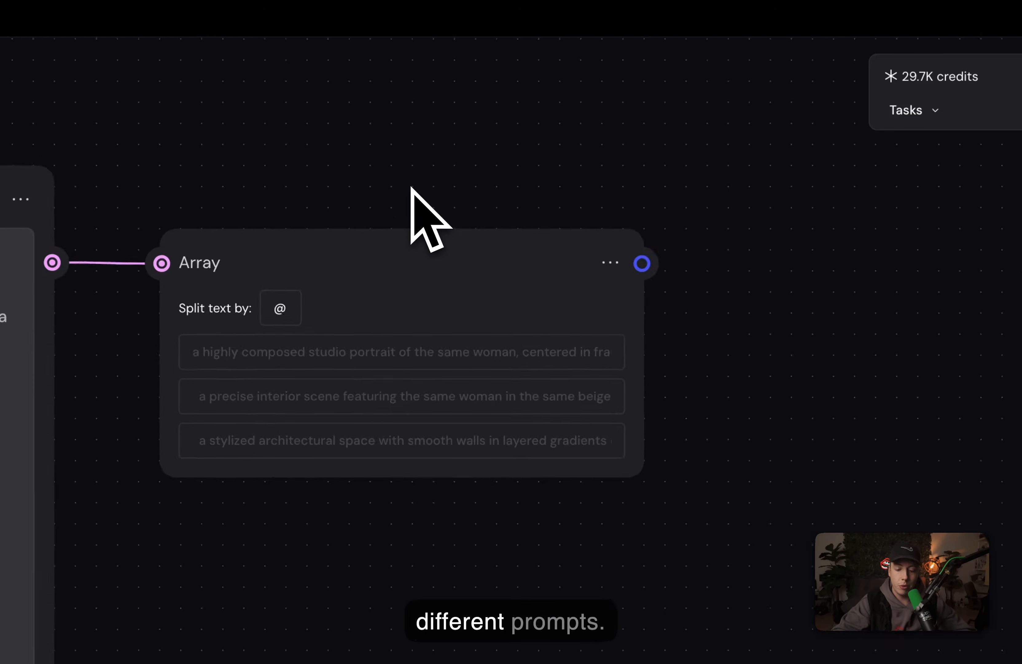
{"action": "scroll", "coordinate": [411, 189], "scroll_direction": "right", "scroll_amount": 8}
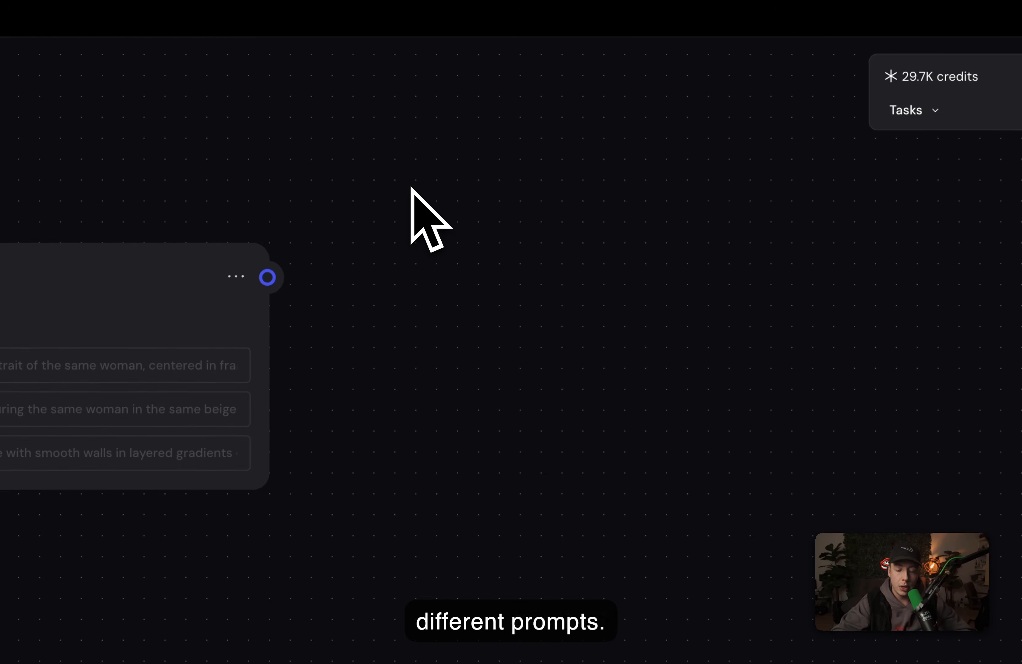
{"action": "double_click", "coordinate": [464, 282]}
{"action": "type", "text": "list"}
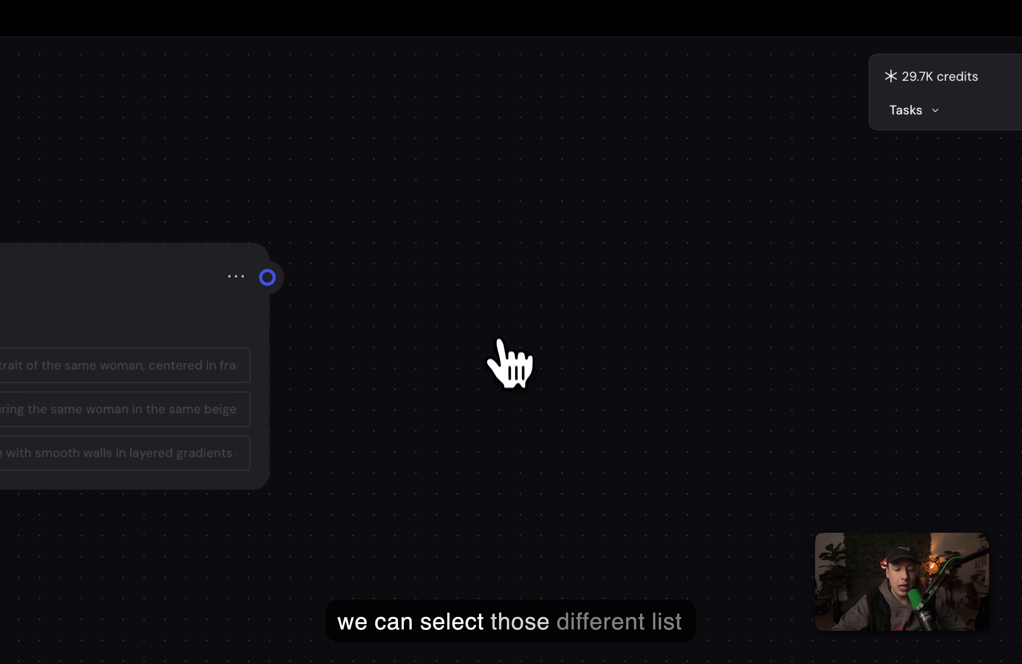
{"action": "left_click", "coordinate": [501, 345]}
{"action": "left_click_drag", "start_coordinate": [491, 315], "coordinate": [415, 274]}
{"action": "left_click_drag", "start_coordinate": [286, 284], "coordinate": [397, 277]}
Step: Duplicate the List node and place the copy below the original
{"action": "key", "text": "ctrl+c"}
{"action": "key", "text": "ctrl+v"}
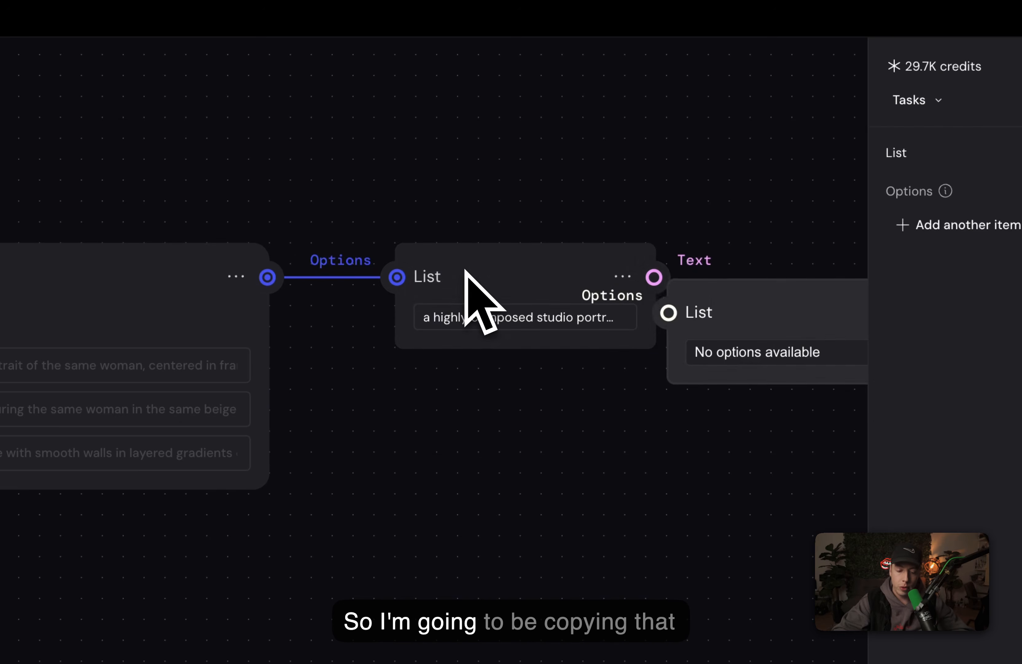
{"action": "left_click_drag", "start_coordinate": [703, 290], "coordinate": [431, 391]}
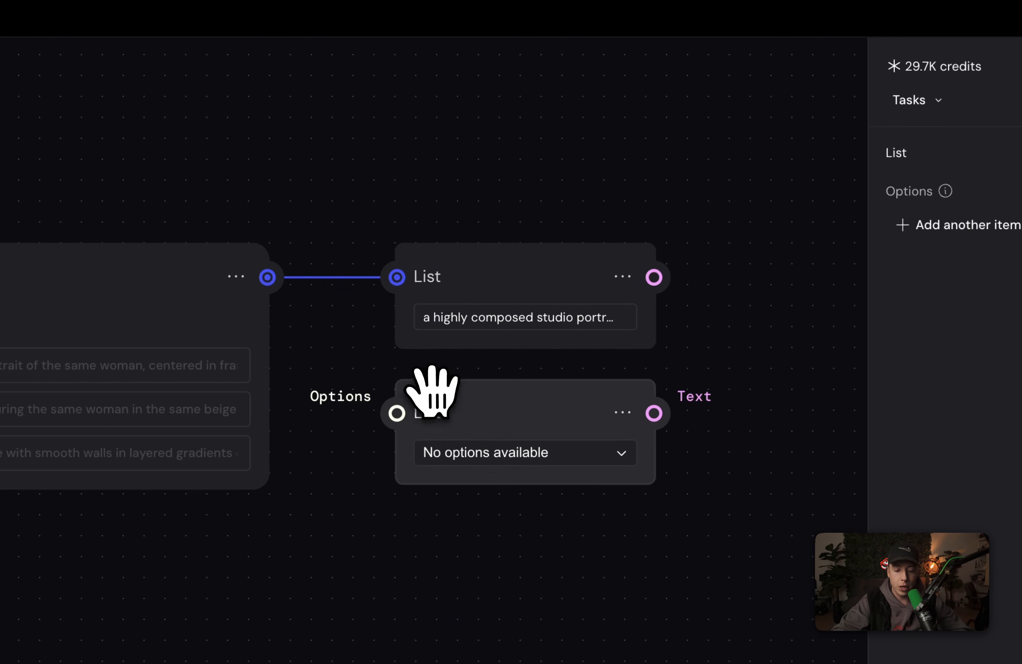
Step: Connect the Array output to the copied List node's Options input
{"action": "left_click_drag", "start_coordinate": [268, 277], "coordinate": [379, 414]}
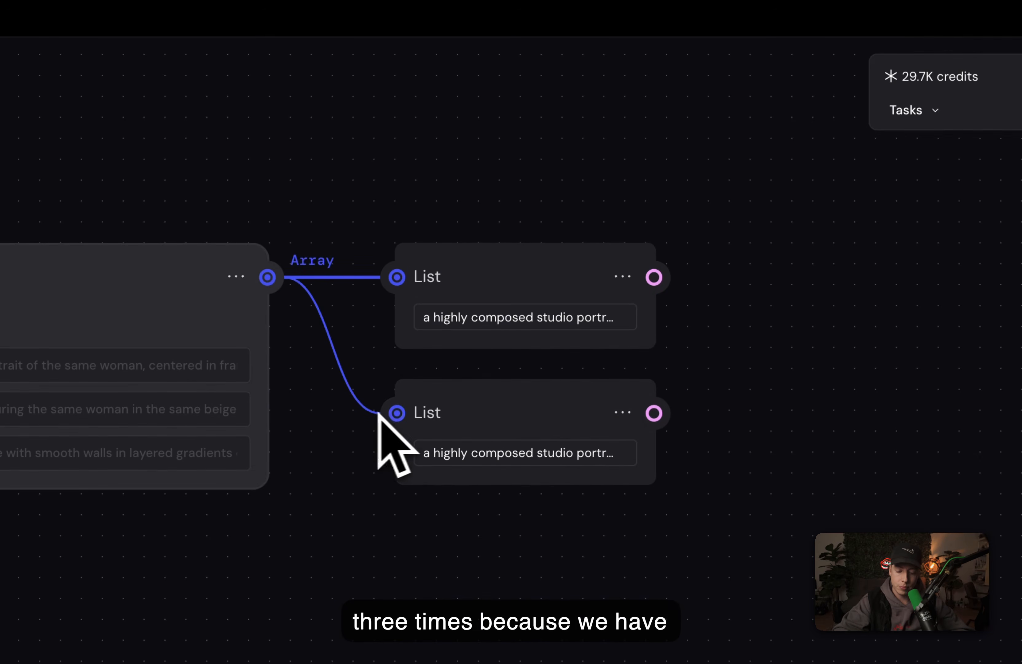
{"action": "left_click", "coordinate": [467, 421]}
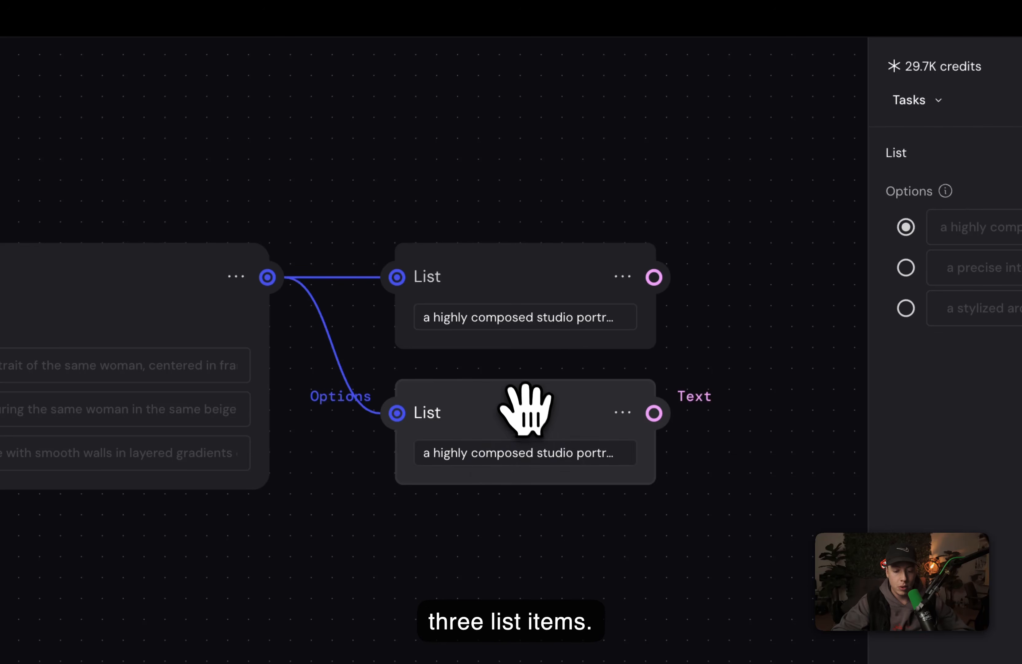
Step: Paste a third List node below the others and connect the Array output to its Options input
{"action": "key", "text": "ctrl+v"}
{"action": "left_click_drag", "start_coordinate": [753, 427], "coordinate": [482, 516]}
{"action": "left_click_drag", "start_coordinate": [268, 277], "coordinate": [259, 274]}
{"action": "left_click_drag", "start_coordinate": [274, 201], "coordinate": [373, 478]}
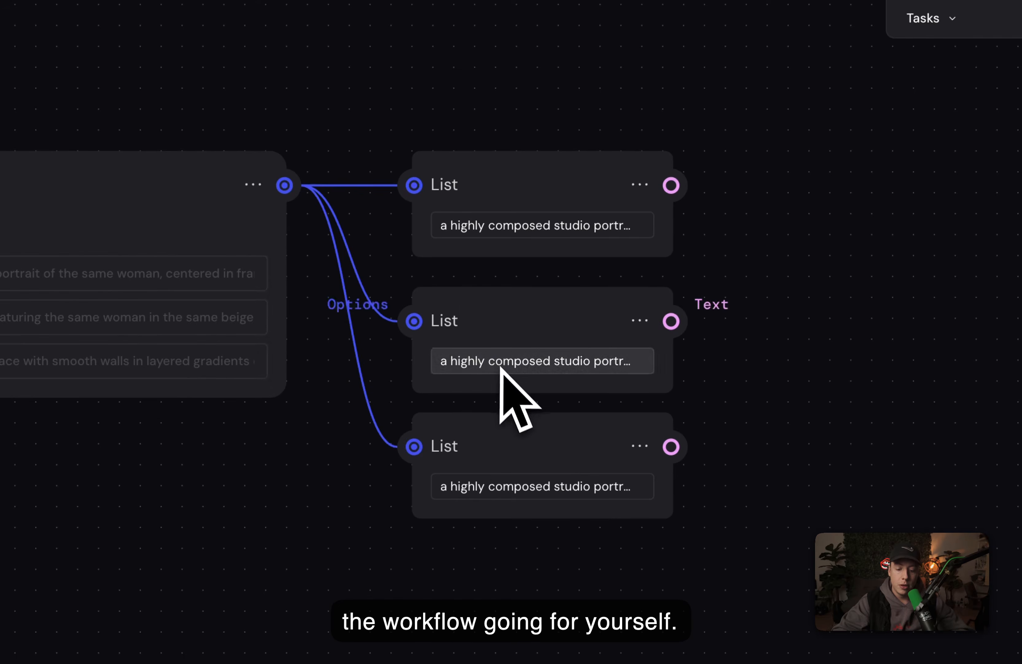
Step: Set the second List node to its second option, the precise interior scene prompt
{"action": "scroll", "coordinate": [500, 366], "scroll_direction": "right", "scroll_amount": 3}
{"action": "left_click", "coordinate": [440, 342]}
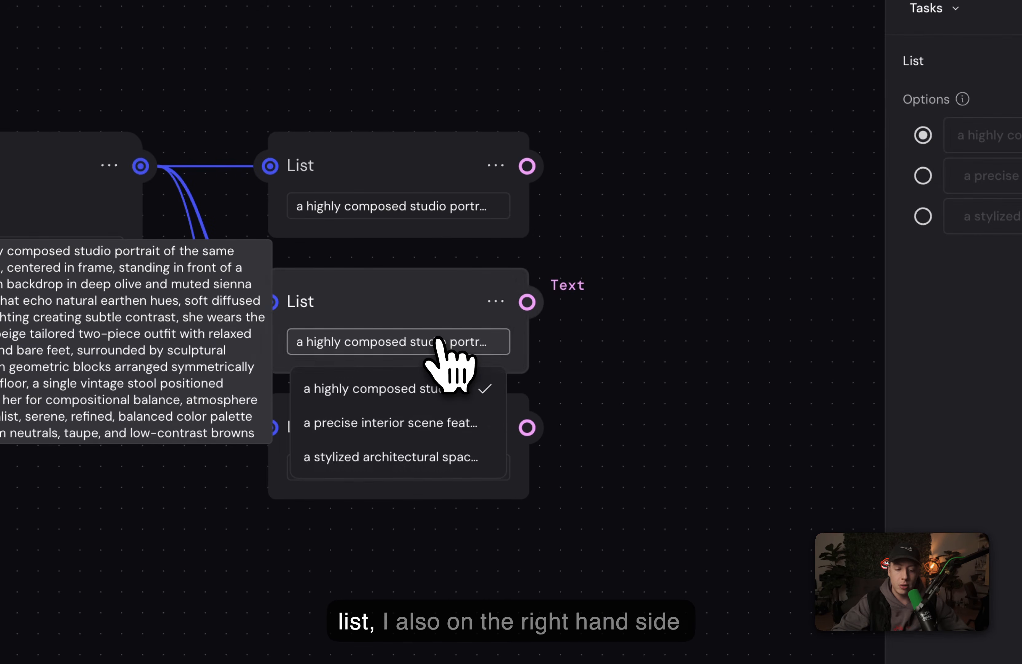
{"action": "left_click", "coordinate": [786, 258]}
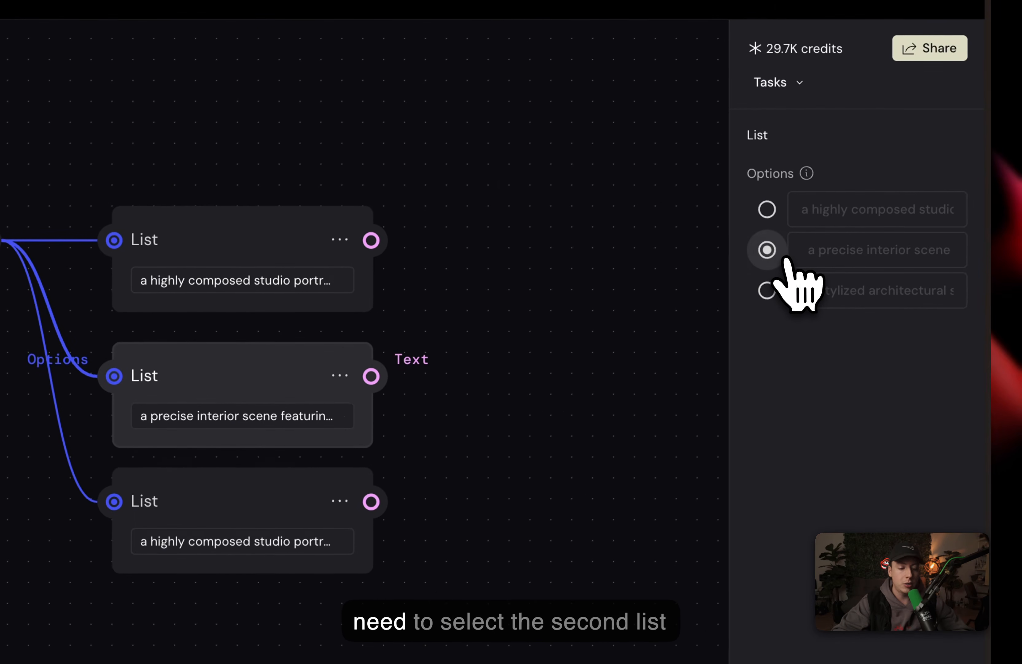
Step: Set the third List node to its third option, the stylized architectural space prompt
{"action": "left_click", "coordinate": [632, 272]}
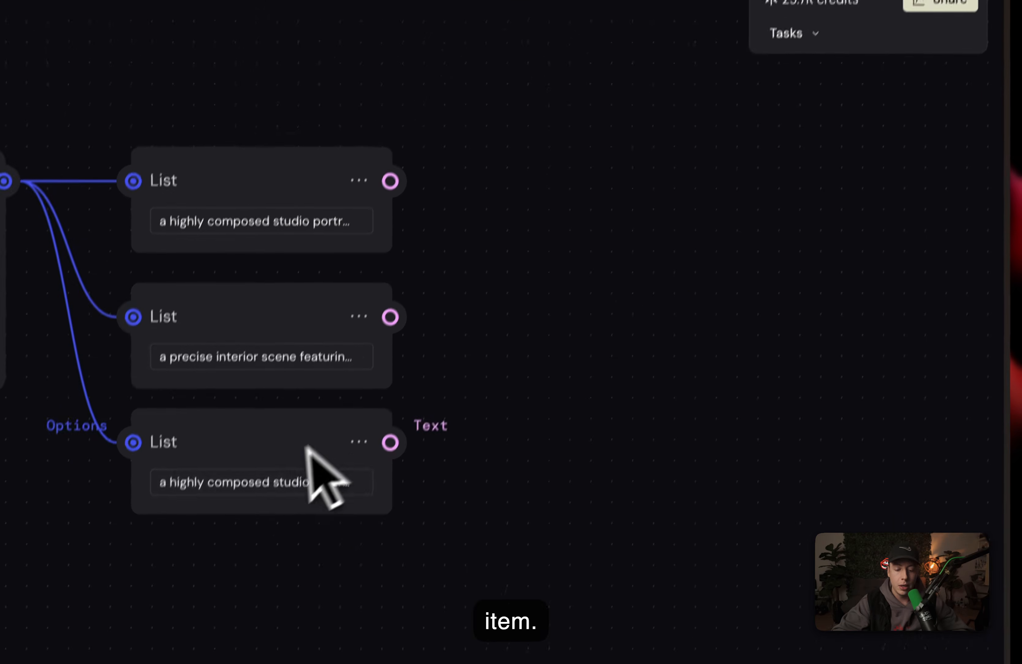
{"action": "left_click", "coordinate": [250, 545]}
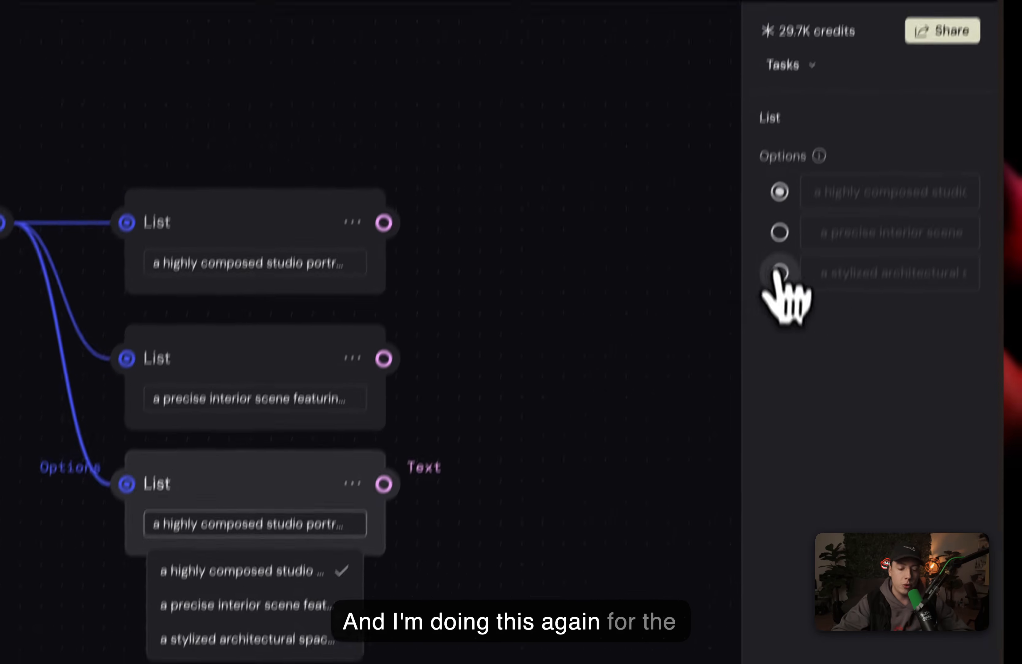
{"action": "left_click", "coordinate": [797, 199]}
{"action": "left_click", "coordinate": [594, 220]}
{"action": "scroll", "coordinate": [562, 345], "scroll_direction": "down", "scroll_amount": 5}
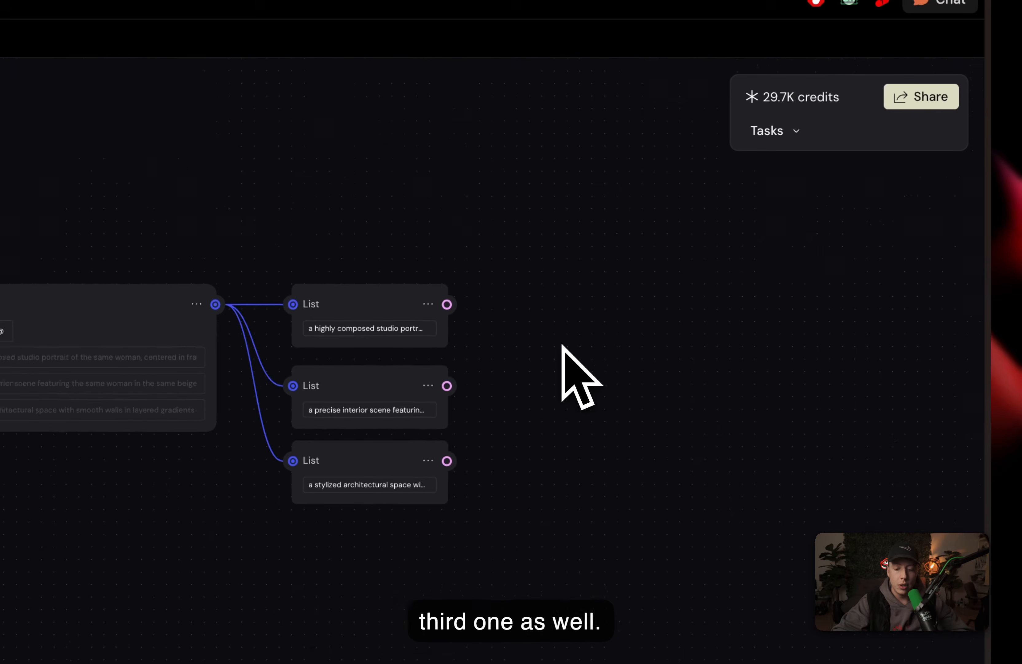
Step: Add a Gemini 3 (Nano Banana Pro) node to the right of the List nodes
{"action": "scroll", "coordinate": [562, 344], "scroll_direction": "left", "scroll_amount": 1}
{"action": "scroll", "coordinate": [562, 345], "scroll_direction": "down", "scroll_amount": 1}
{"action": "scroll", "coordinate": [562, 344], "scroll_direction": "down", "scroll_amount": 2}
{"action": "scroll", "coordinate": [562, 344], "scroll_direction": "up", "scroll_amount": 1}
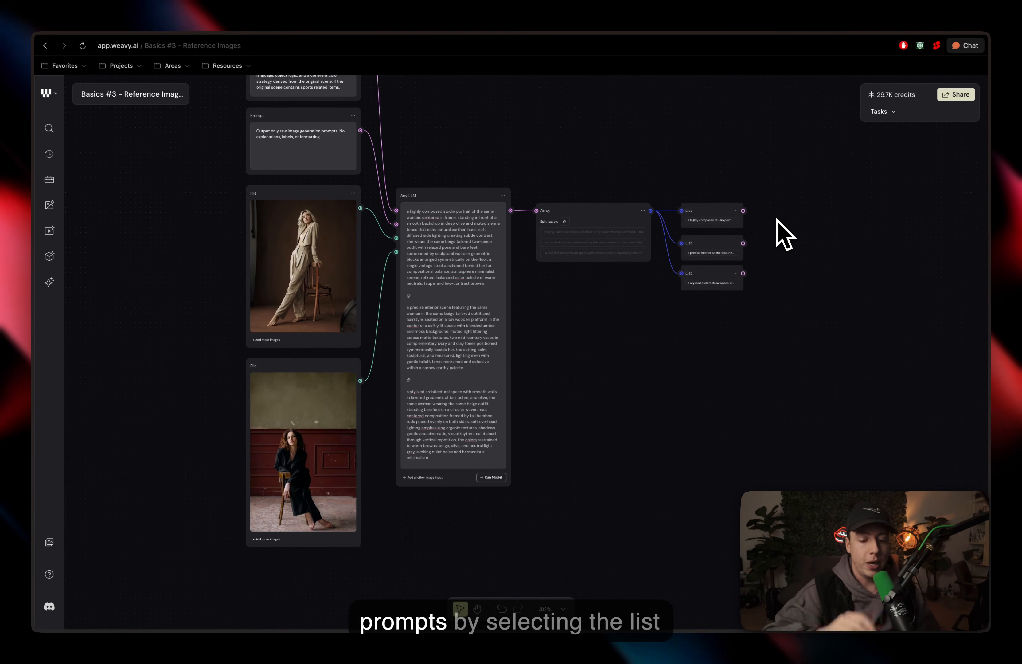
{"action": "scroll", "coordinate": [784, 235], "scroll_direction": "right", "scroll_amount": 5}
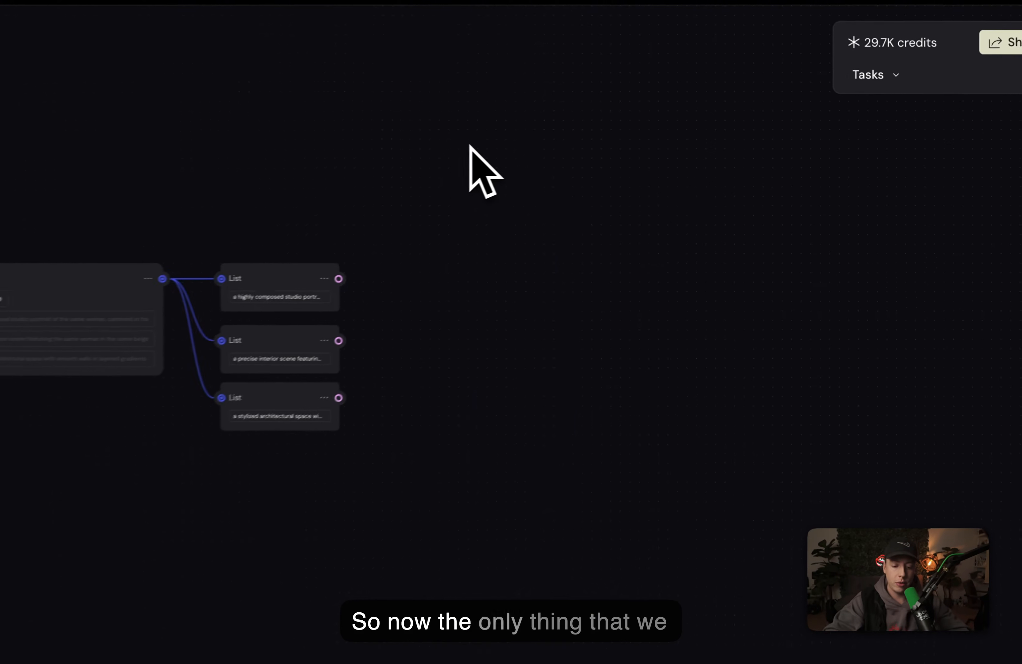
{"action": "right_click", "coordinate": [461, 172]}
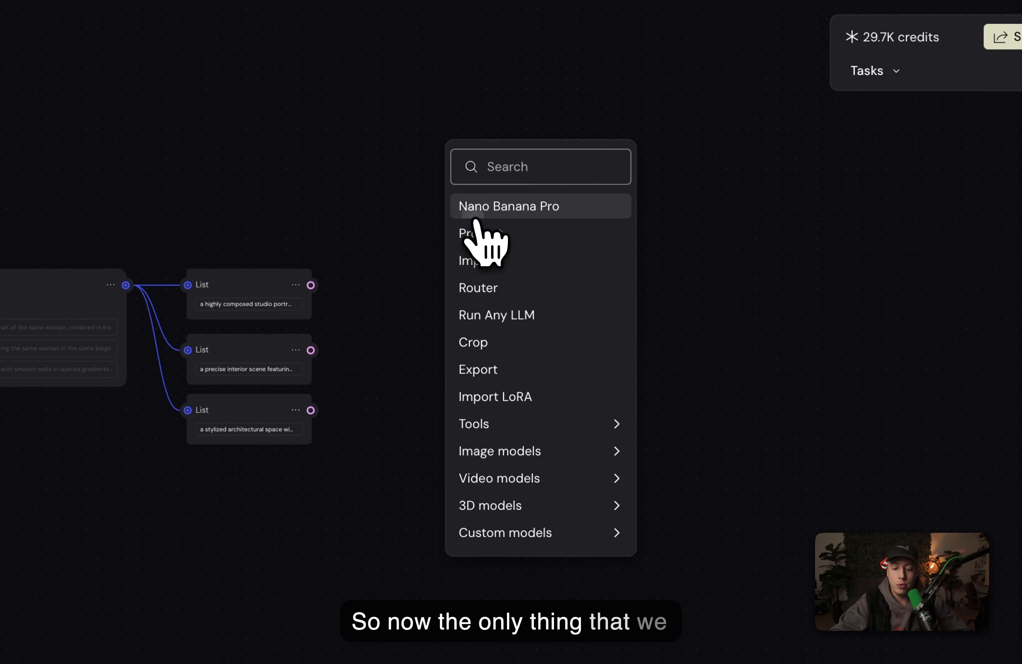
{"action": "left_click", "coordinate": [476, 205]}
{"action": "left_click_drag", "start_coordinate": [478, 181], "coordinate": [407, 146]}
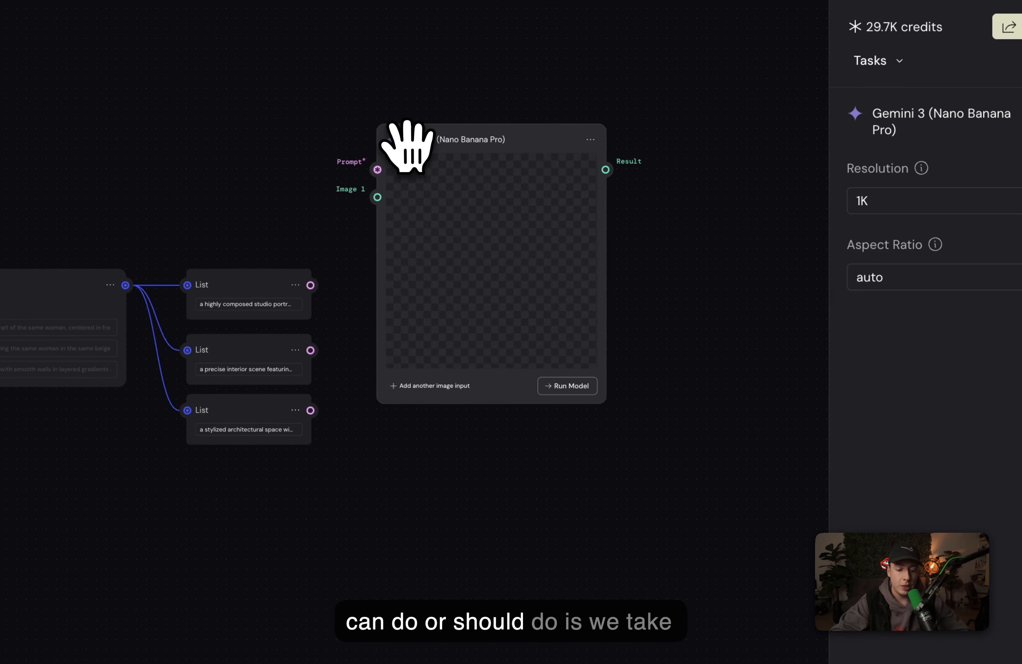
Step: Duplicate the Nano Banana Pro node twice, stacking the copies below the original
{"action": "key", "text": "ctrl+c"}
{"action": "key", "text": "ctrl+v"}
{"action": "left_click_drag", "start_coordinate": [644, 221], "coordinate": [410, 423]}
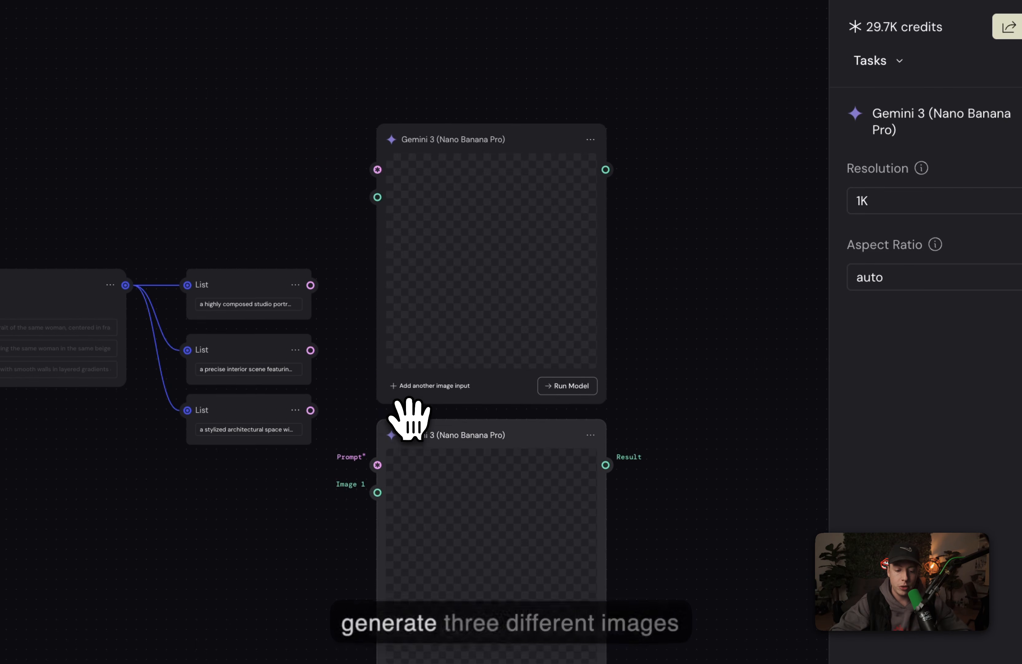
{"action": "key", "text": "ctrl+v"}
{"action": "left_click_drag", "start_coordinate": [635, 529], "coordinate": [440, 533]}
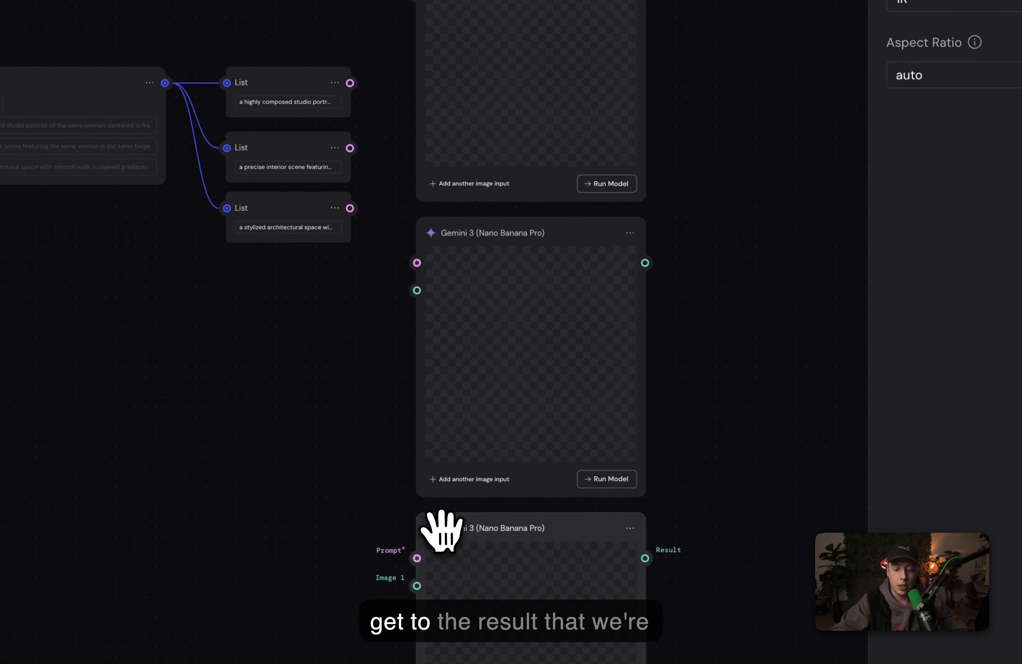
{"action": "left_click", "coordinate": [379, 473]}
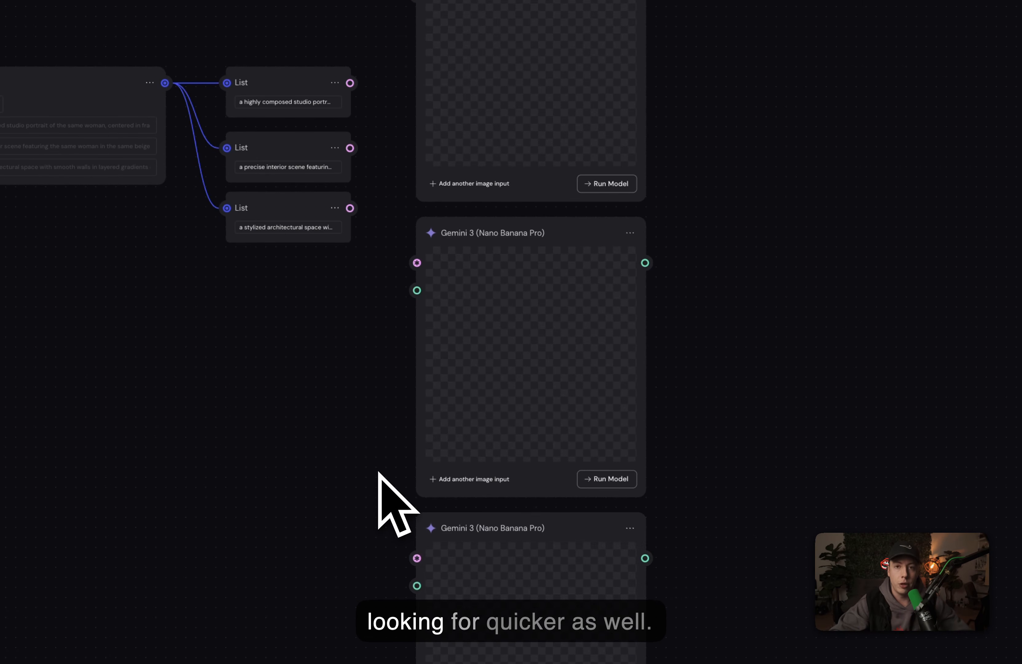
Step: Connect each List node's Text output to the Prompt input of its matching Nano Banana Pro node
{"action": "left_click_drag", "start_coordinate": [350, 83], "coordinate": [545, 126]}
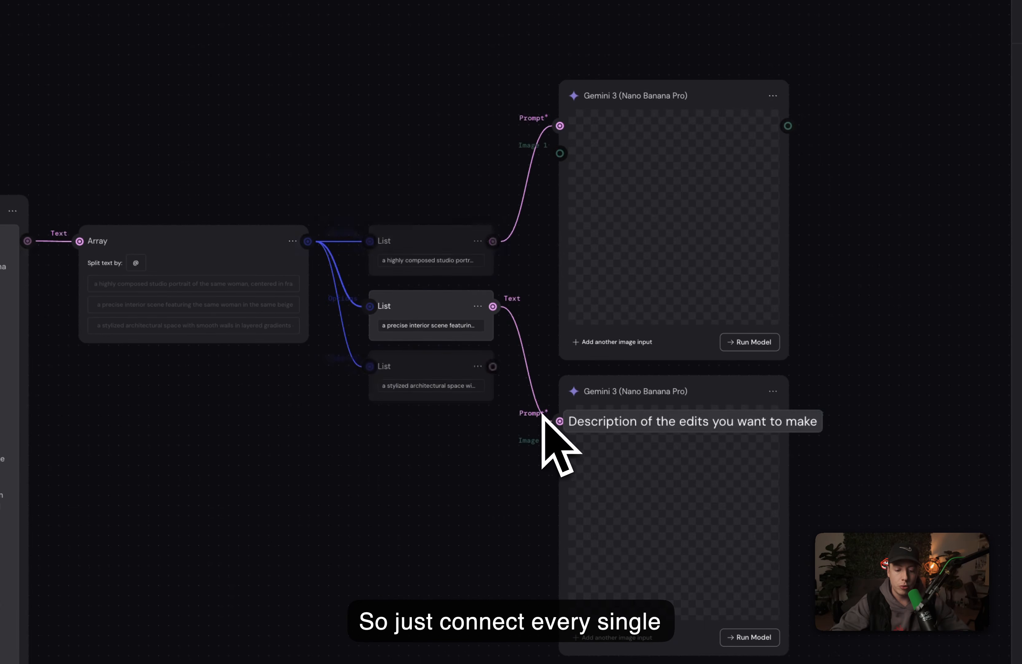
{"action": "left_click_drag", "start_coordinate": [498, 372], "coordinate": [468, 607]}
Step: Select all three Nano Banana Pro nodes and run them together
{"action": "scroll", "coordinate": [771, 569], "scroll_direction": "right", "scroll_amount": 2}
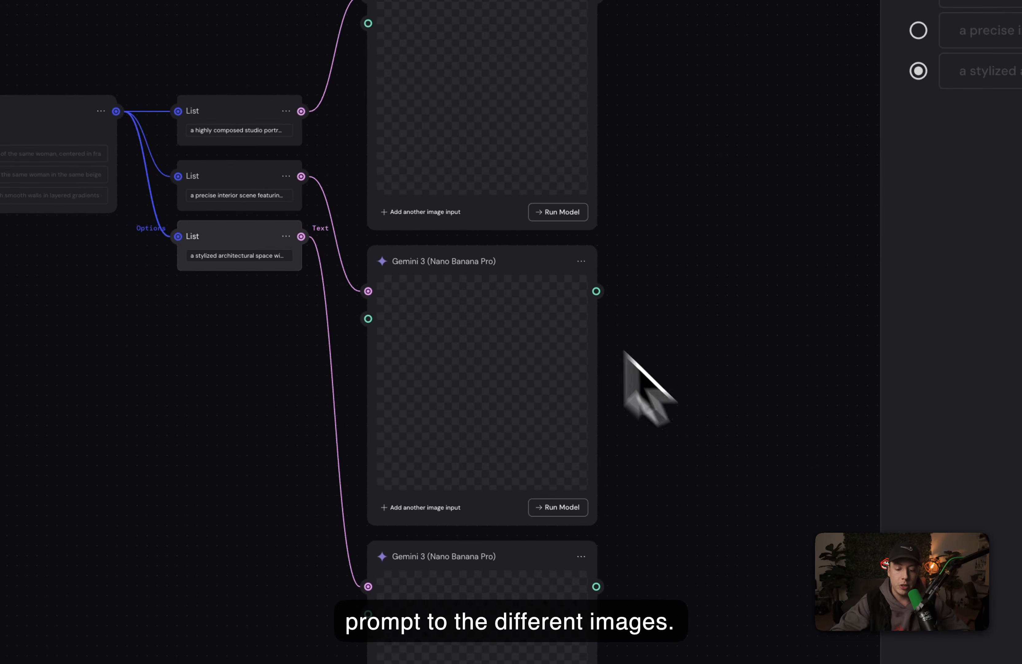
{"action": "scroll", "coordinate": [358, 128], "scroll_direction": "up", "scroll_amount": 5}
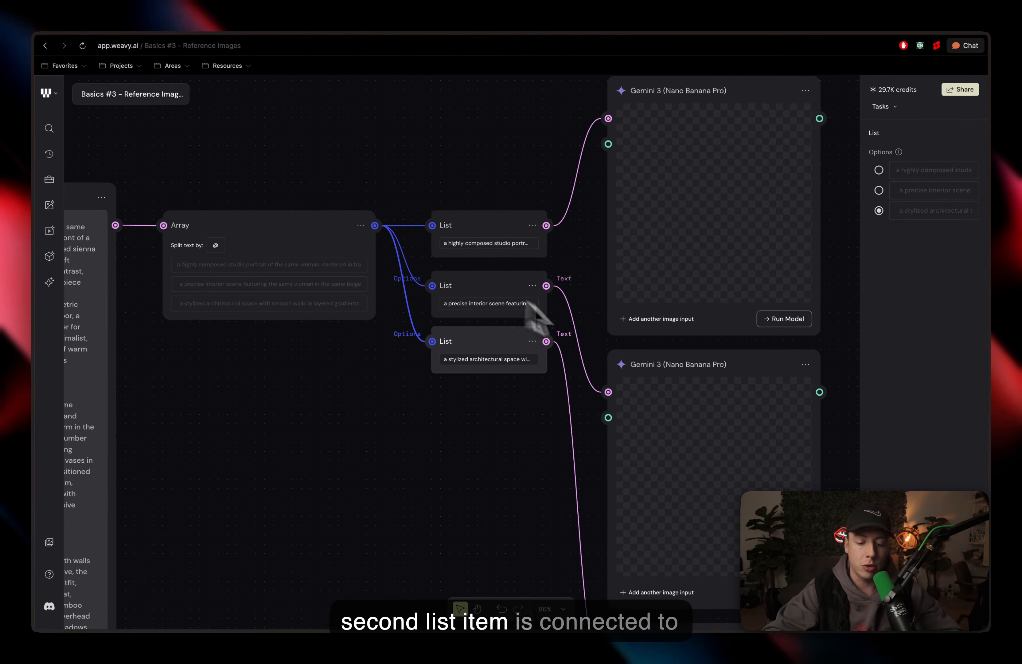
{"action": "scroll", "coordinate": [648, 414], "scroll_direction": "down", "scroll_amount": 5}
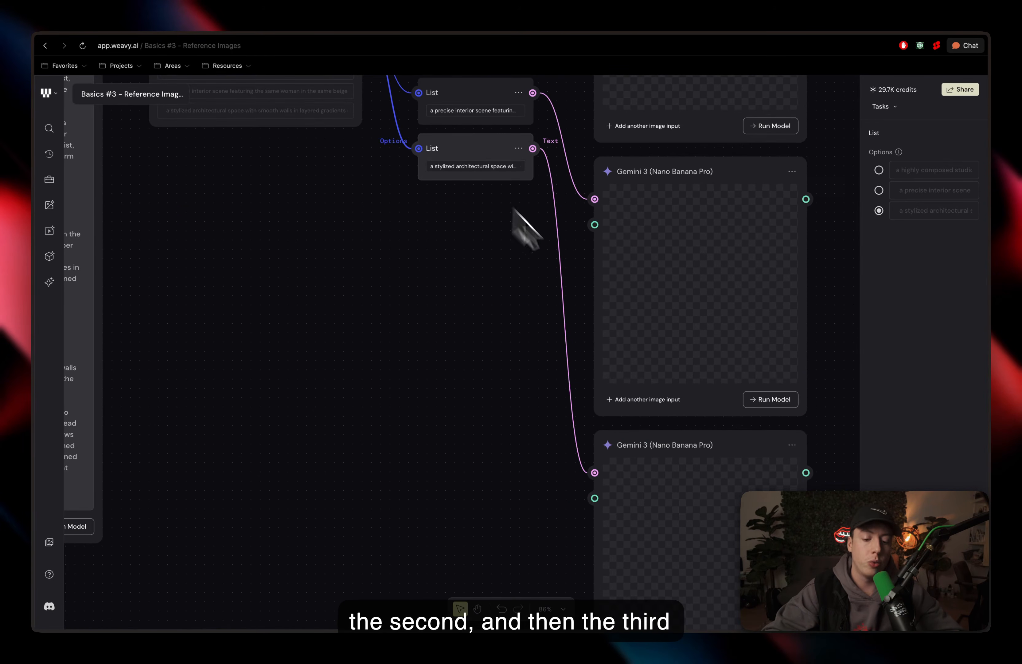
{"action": "scroll", "coordinate": [674, 485], "scroll_direction": "down", "scroll_amount": 5}
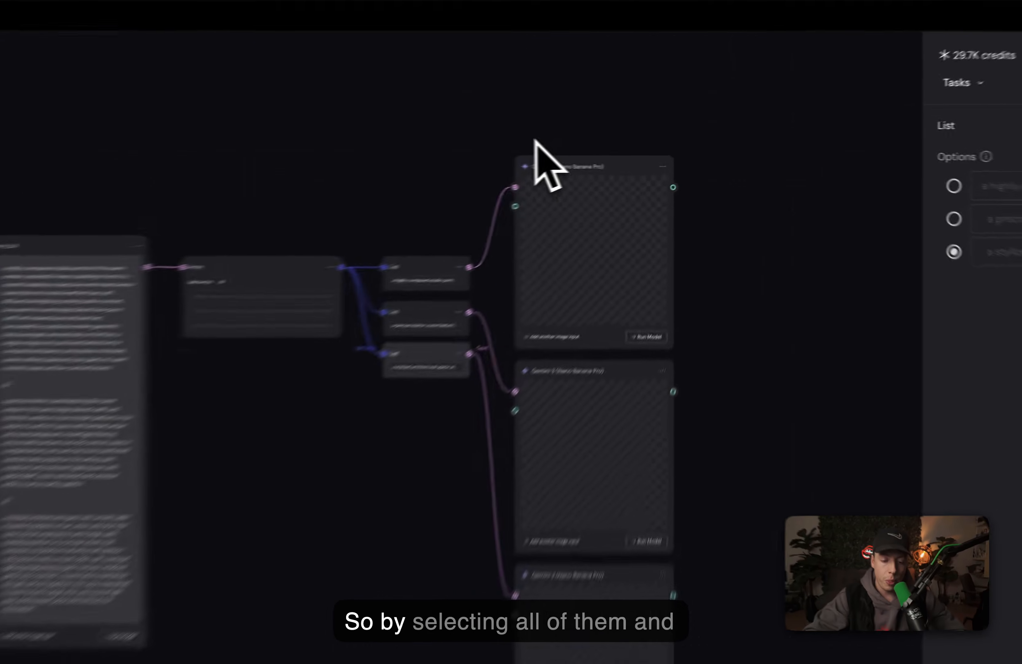
{"action": "left_click_drag", "start_coordinate": [619, 132], "coordinate": [685, 483]}
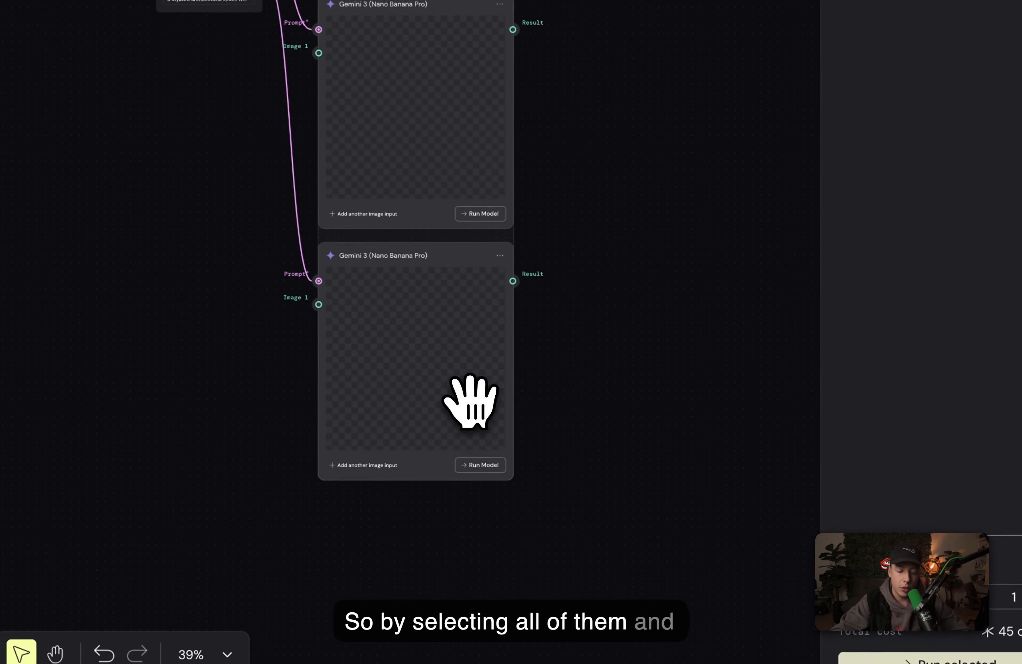
{"action": "left_click", "coordinate": [888, 659]}
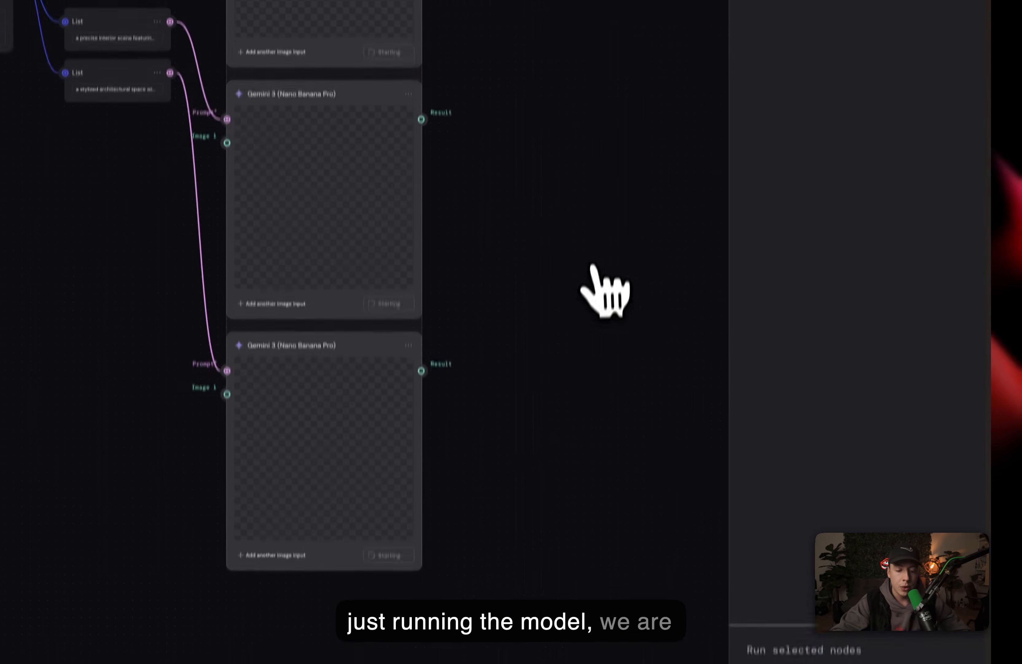
Step: Inspect the first Nano Banana Pro node's resolution and aspect ratio settings
{"action": "scroll", "coordinate": [594, 264], "scroll_direction": "right", "scroll_amount": 2}
{"action": "scroll", "coordinate": [593, 263], "scroll_direction": "down", "scroll_amount": 1}
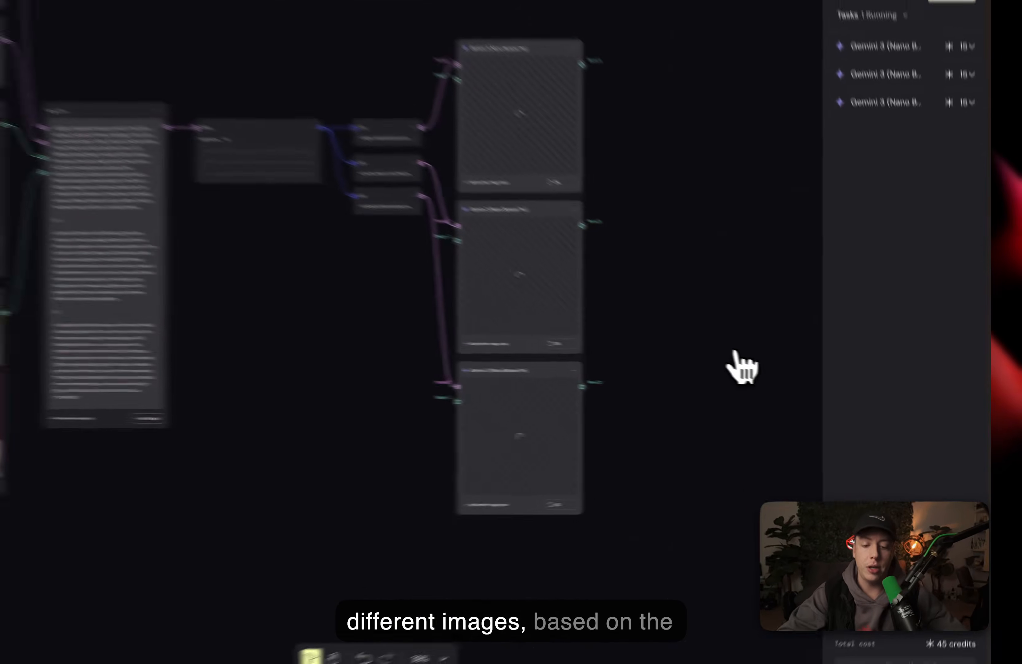
{"action": "scroll", "coordinate": [129, 256], "scroll_direction": "left", "scroll_amount": 4}
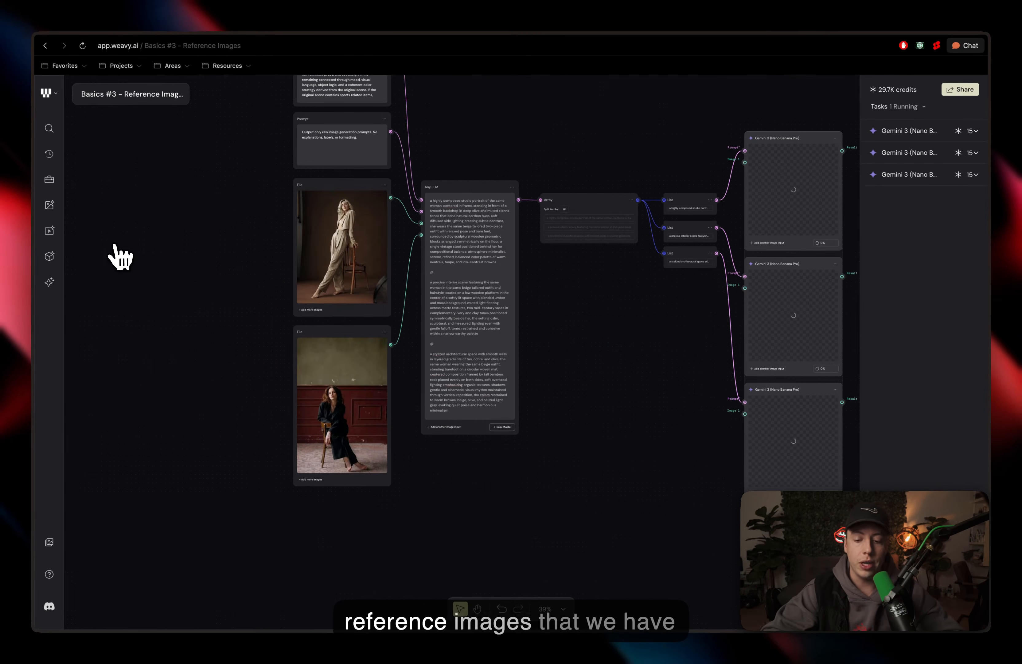
{"action": "scroll", "coordinate": [326, 256], "scroll_direction": "up", "scroll_amount": 5}
{"action": "scroll", "coordinate": [332, 255], "scroll_direction": "down", "scroll_amount": 5}
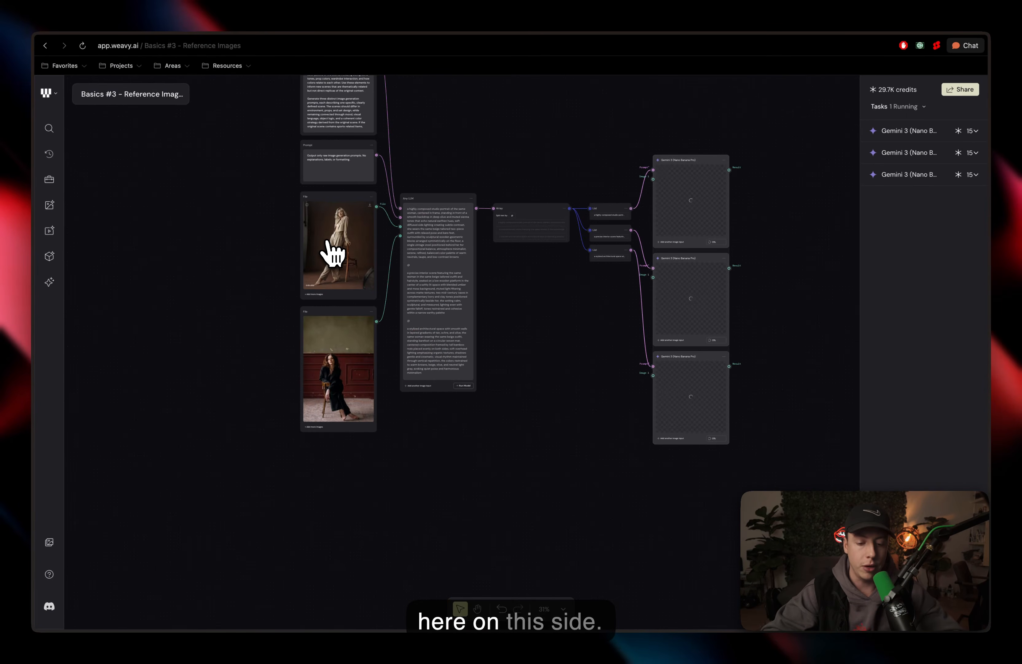
{"action": "scroll", "coordinate": [332, 255], "scroll_direction": "right", "scroll_amount": 3}
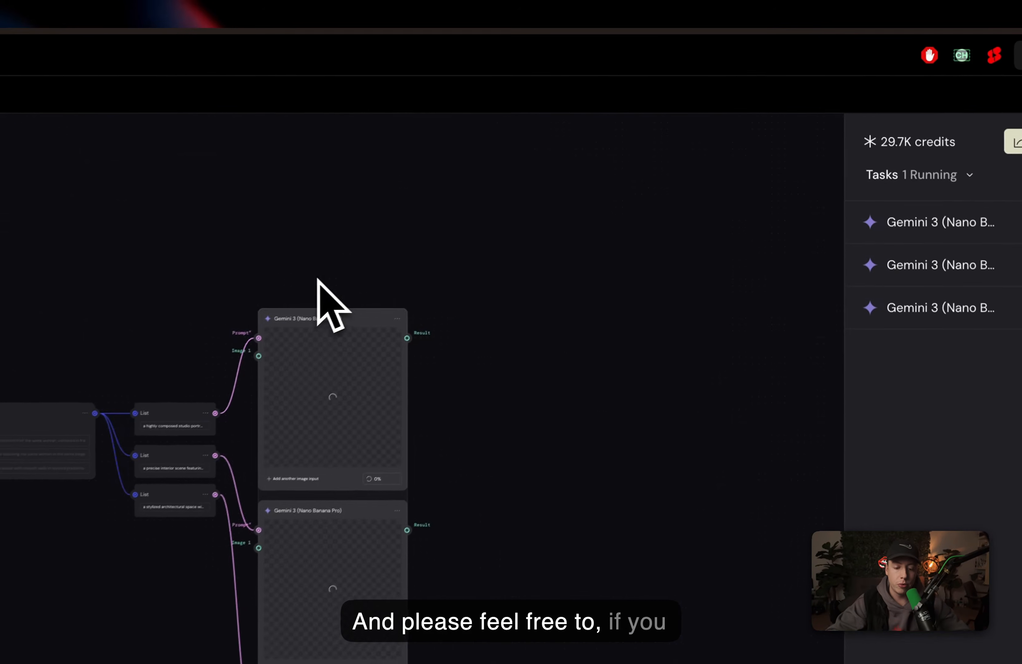
{"action": "left_click", "coordinate": [591, 187]}
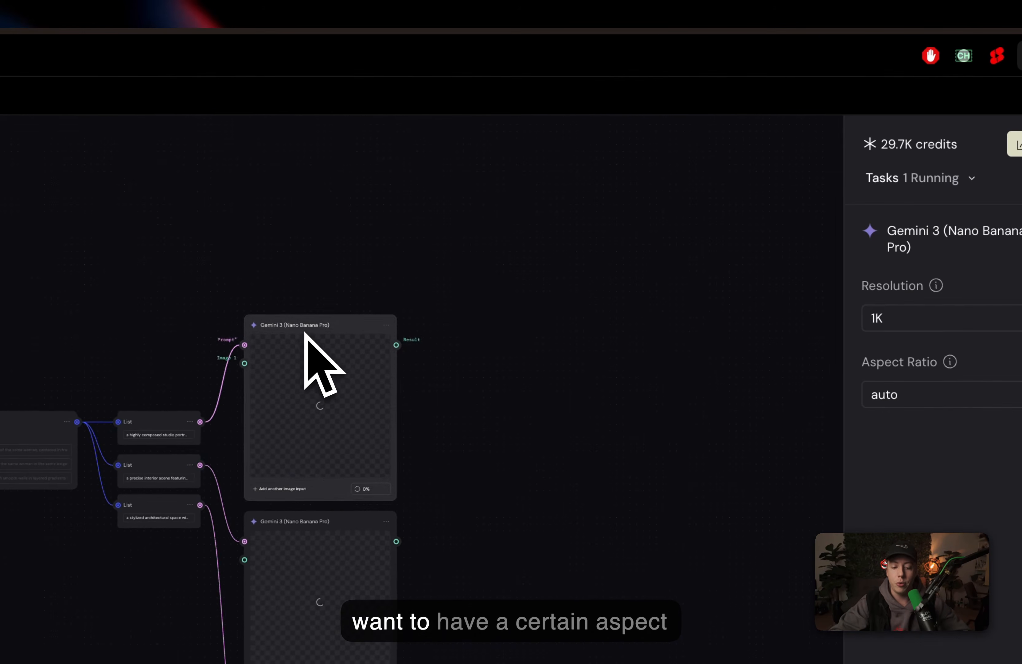
{"action": "scroll", "coordinate": [305, 333], "scroll_direction": "up", "scroll_amount": 3}
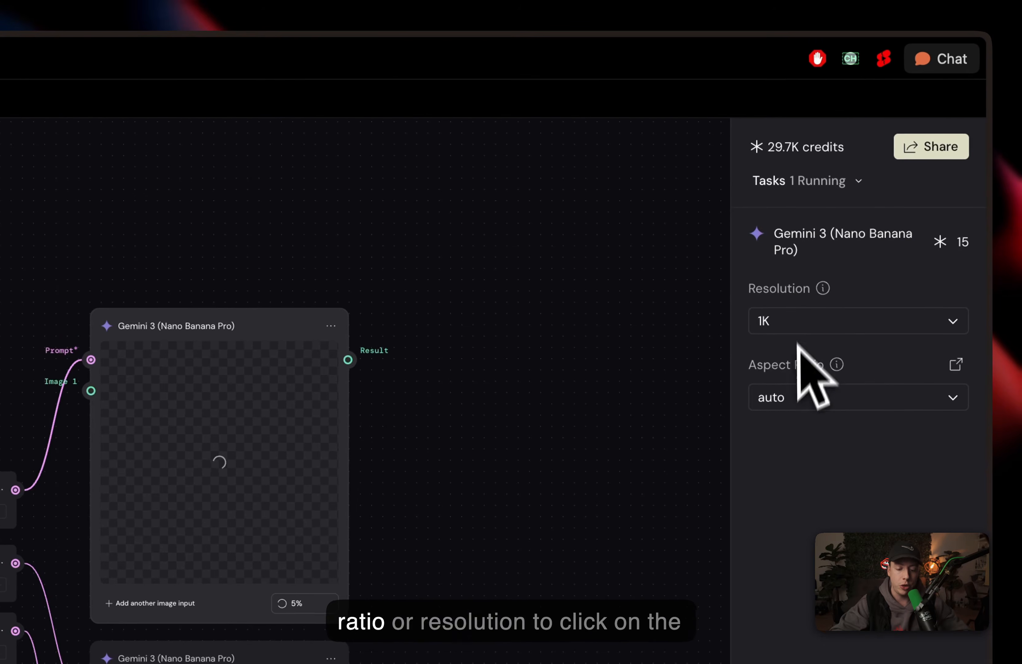
{"action": "left_click", "coordinate": [316, 225]}
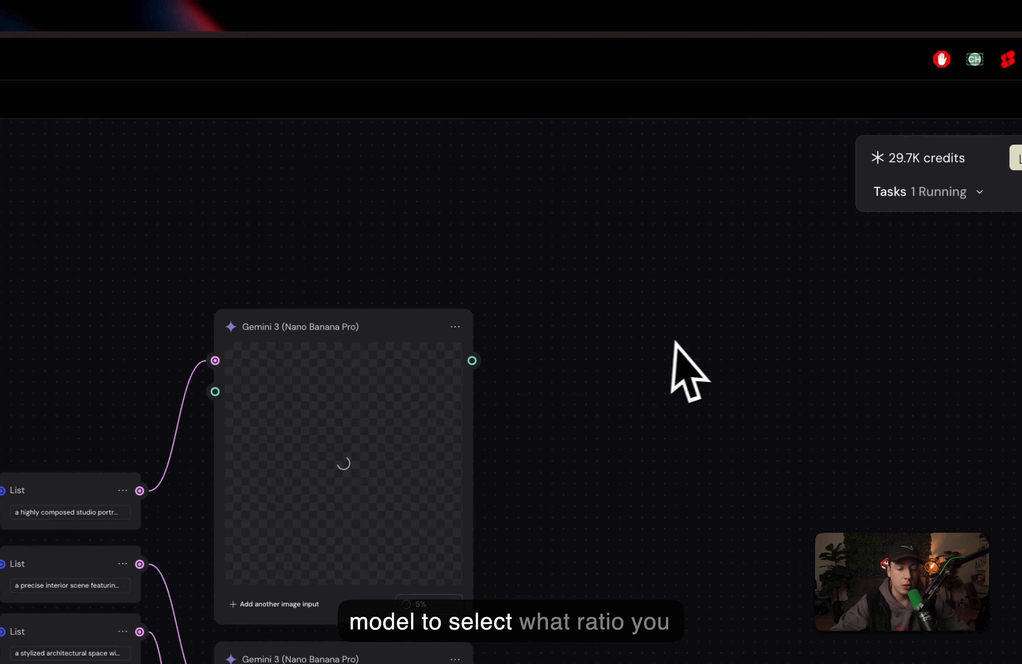
Step: Examine the three generated images produced from the list prompts
{"action": "scroll", "coordinate": [680, 341], "scroll_direction": "down", "scroll_amount": 4}
{"action": "scroll", "coordinate": [679, 341], "scroll_direction": "left", "scroll_amount": 4}
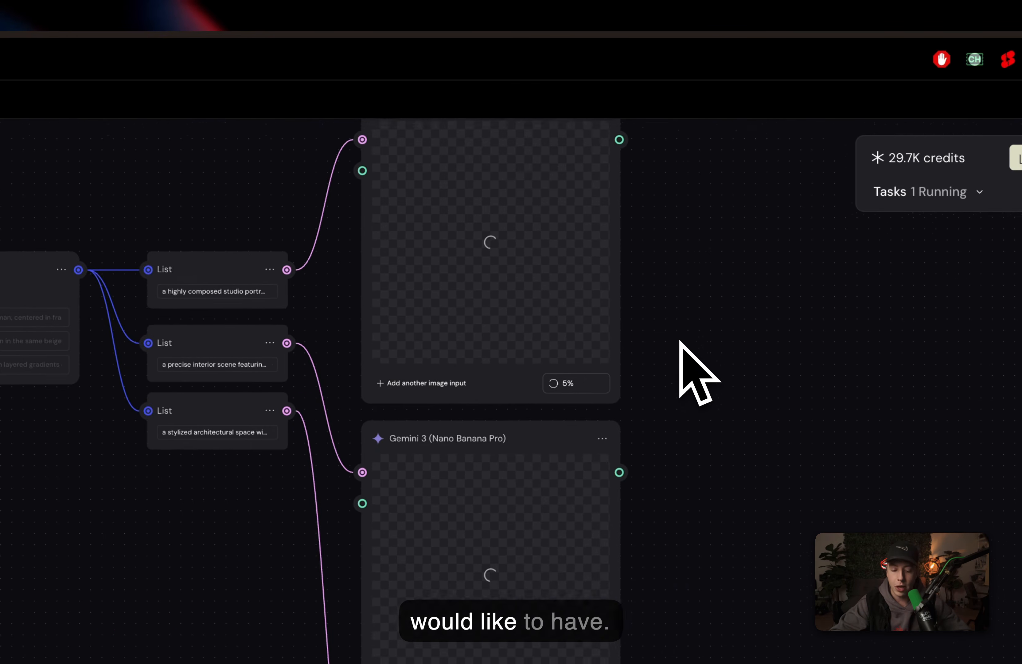
{"action": "scroll", "coordinate": [680, 340], "scroll_direction": "up", "scroll_amount": 2}
{"action": "scroll", "coordinate": [680, 340], "scroll_direction": "right", "scroll_amount": 1}
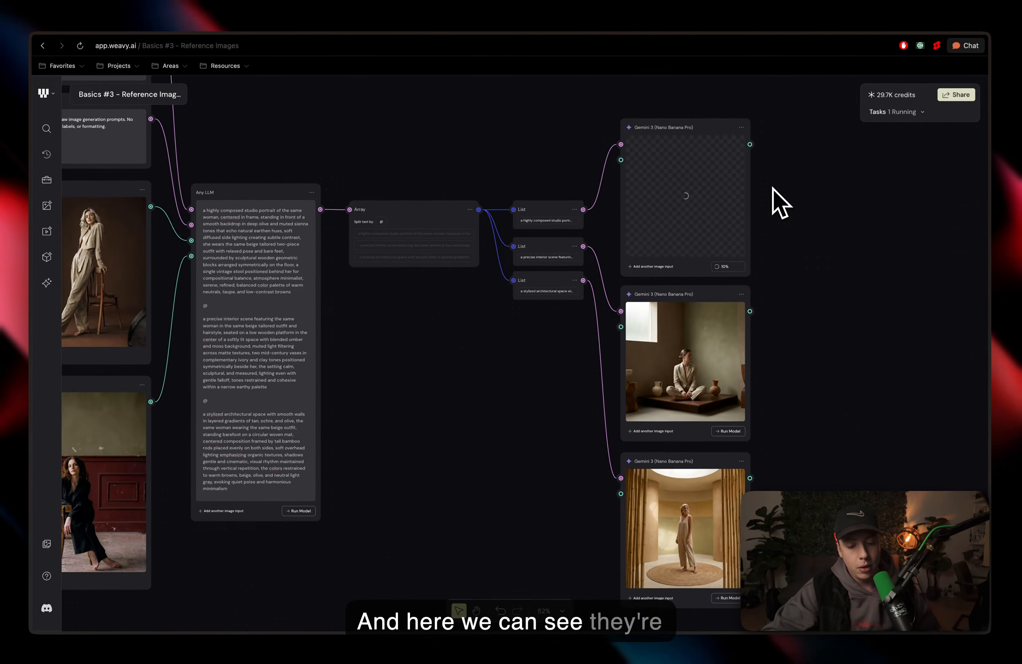
{"action": "scroll", "coordinate": [527, 240], "scroll_direction": "right", "scroll_amount": 1}
{"action": "scroll", "coordinate": [527, 240], "scroll_direction": "up", "scroll_amount": 1}
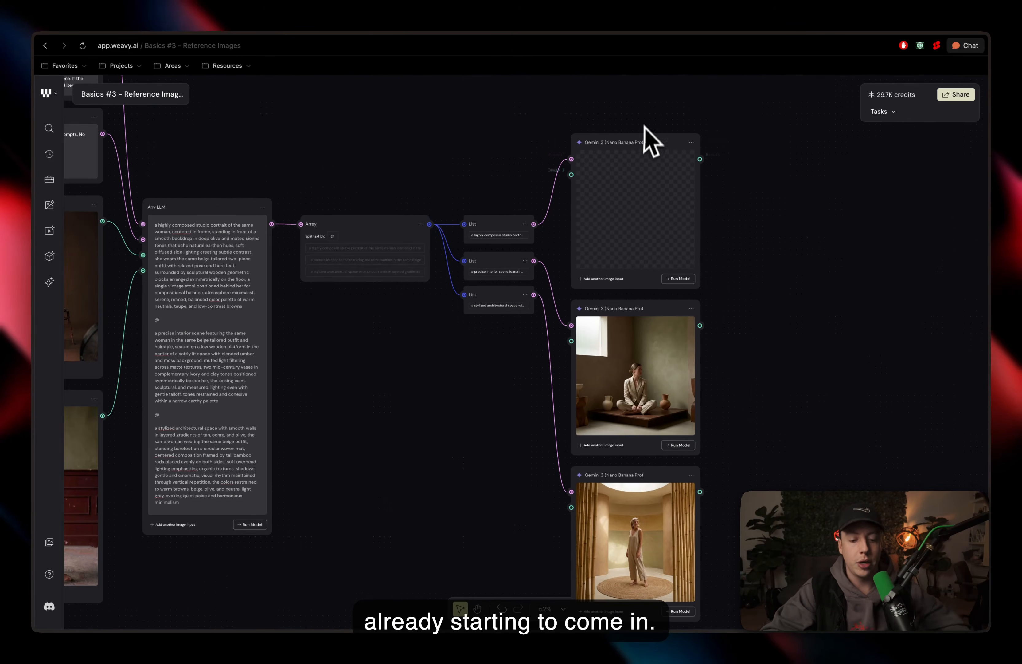
{"action": "scroll", "coordinate": [646, 130], "scroll_direction": "up", "scroll_amount": 5}
{"action": "scroll", "coordinate": [646, 126], "scroll_direction": "down", "scroll_amount": 2}
{"action": "scroll", "coordinate": [646, 126], "scroll_direction": "right", "scroll_amount": 2}
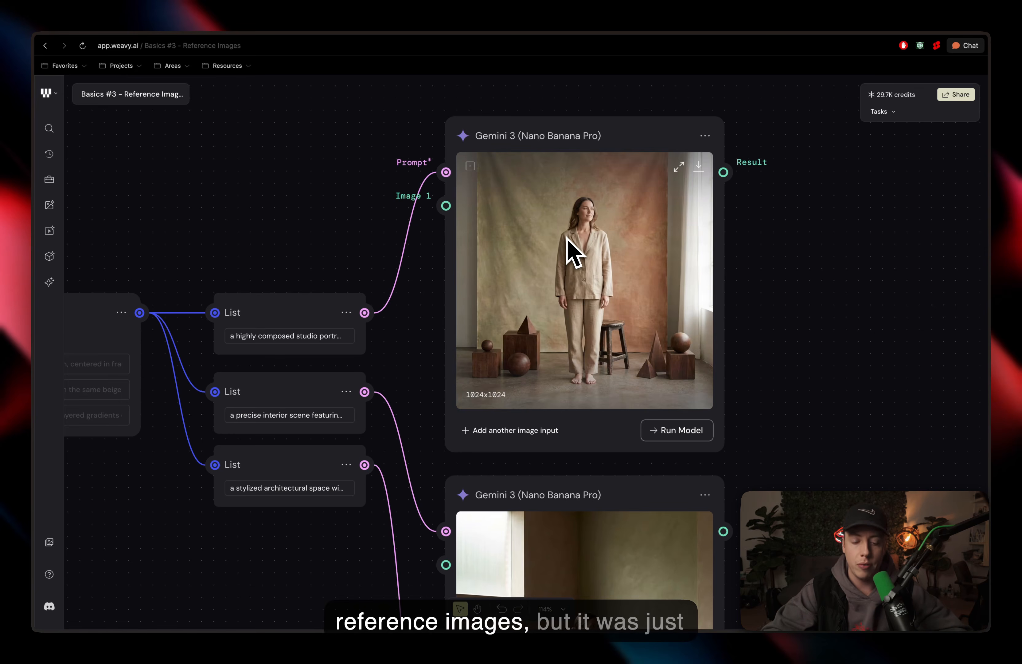
{"action": "scroll", "coordinate": [567, 241], "scroll_direction": "down", "scroll_amount": 3}
{"action": "scroll", "coordinate": [567, 241], "scroll_direction": "right", "scroll_amount": 1}
{"action": "scroll", "coordinate": [767, 228], "scroll_direction": "up", "scroll_amount": 3}
{"action": "scroll", "coordinate": [767, 228], "scroll_direction": "right", "scroll_amount": 1}
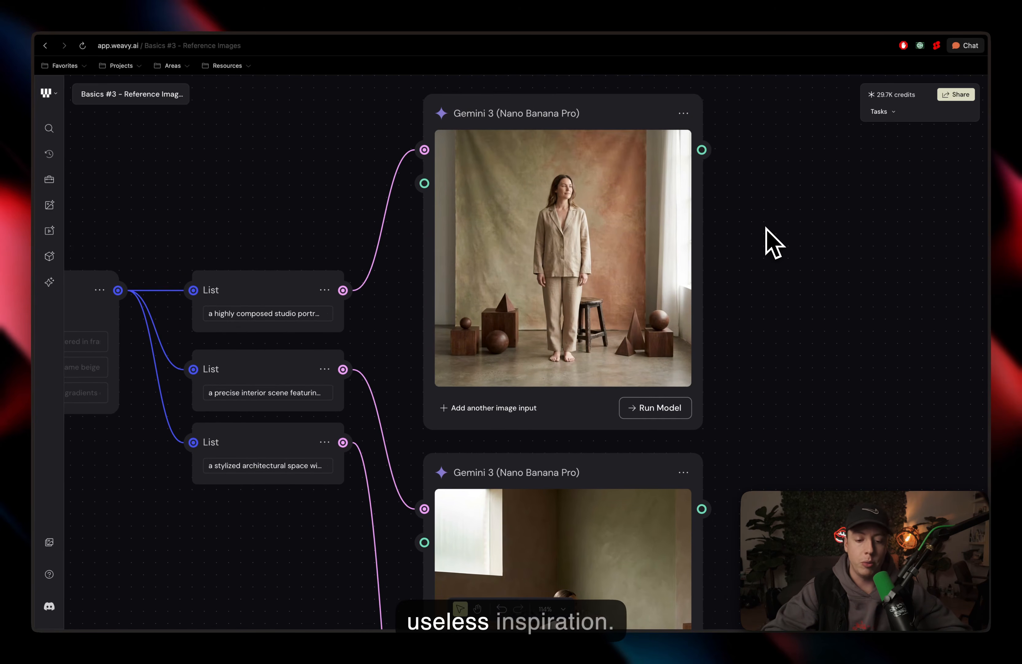
{"action": "scroll", "coordinate": [774, 244], "scroll_direction": "down", "scroll_amount": 3}
{"action": "scroll", "coordinate": [774, 244], "scroll_direction": "right", "scroll_amount": 1}
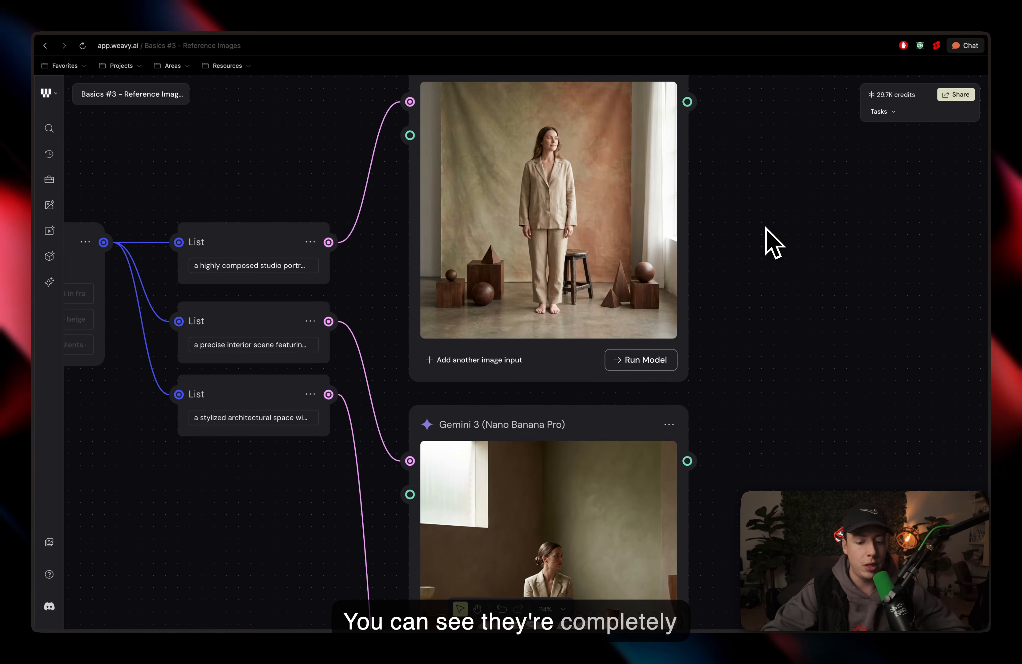
{"action": "scroll", "coordinate": [766, 228], "scroll_direction": "down", "scroll_amount": 12}
{"action": "scroll", "coordinate": [766, 229], "scroll_direction": "left", "scroll_amount": 1}
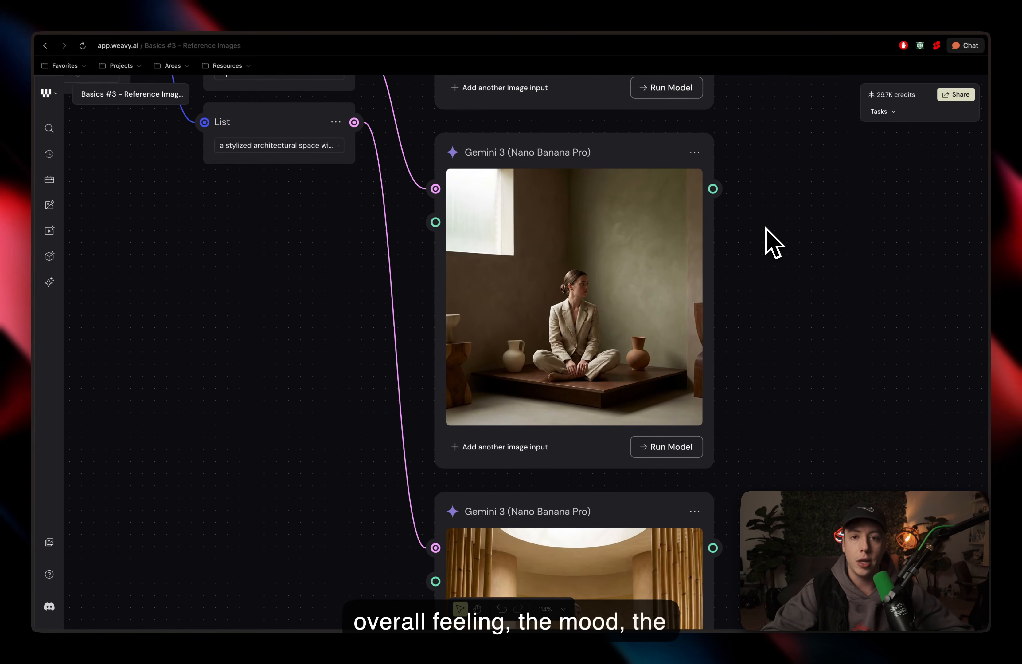
Step: Connect the two reference File images to the Image inputs of the first and second Nano Banana Pro nodes
{"action": "scroll", "coordinate": [773, 241], "scroll_direction": "down", "scroll_amount": 3}
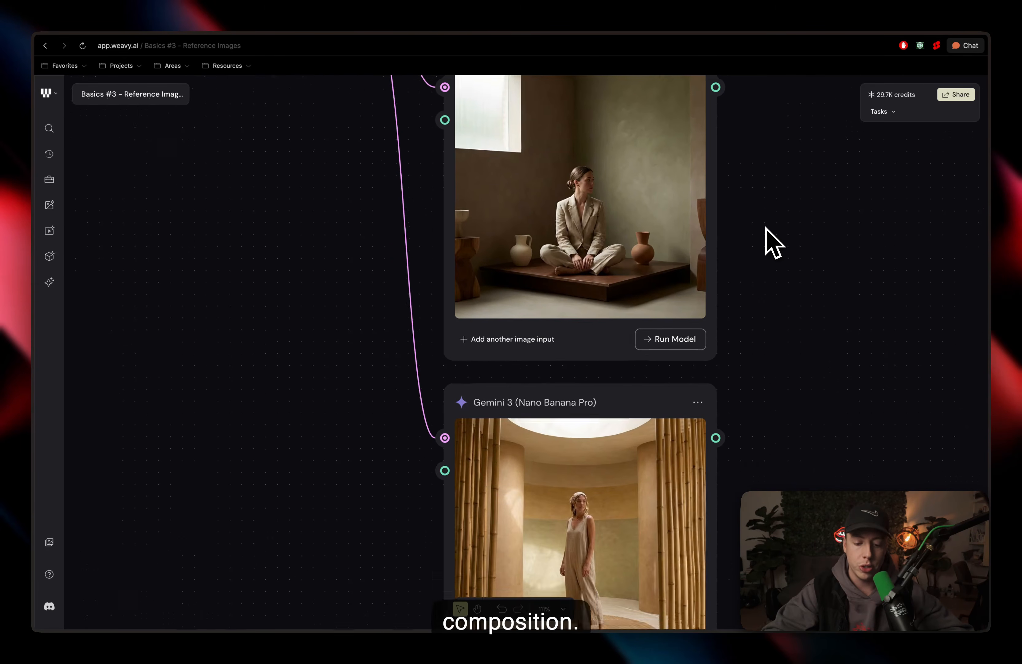
{"action": "scroll", "coordinate": [773, 241], "scroll_direction": "down", "scroll_amount": 6}
{"action": "scroll", "coordinate": [774, 243], "scroll_direction": "down", "scroll_amount": 3}
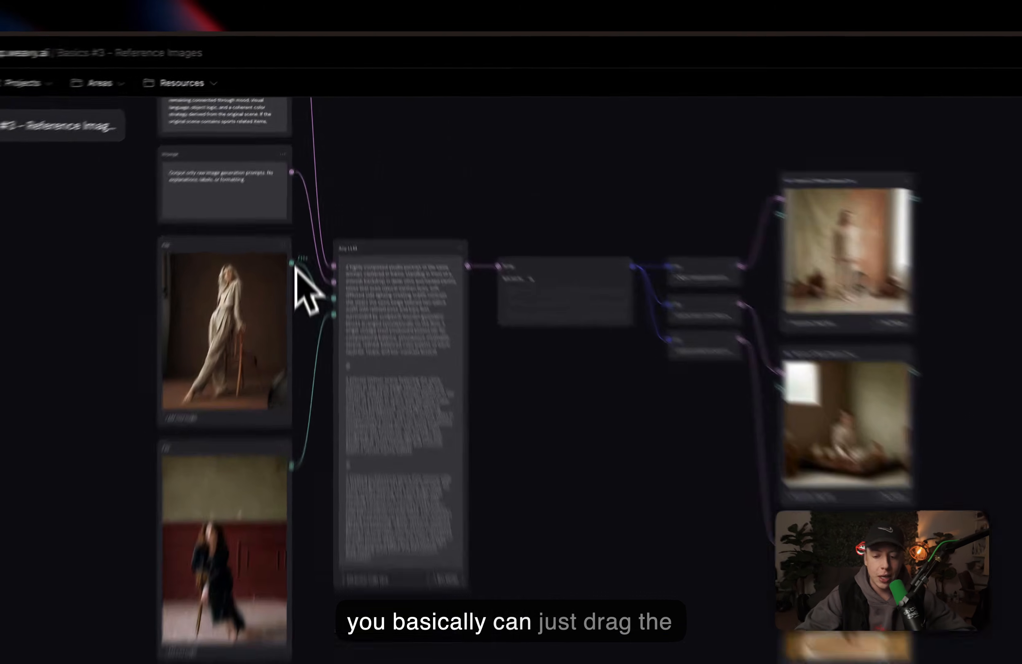
{"action": "left_click_drag", "start_coordinate": [300, 185], "coordinate": [625, 153]}
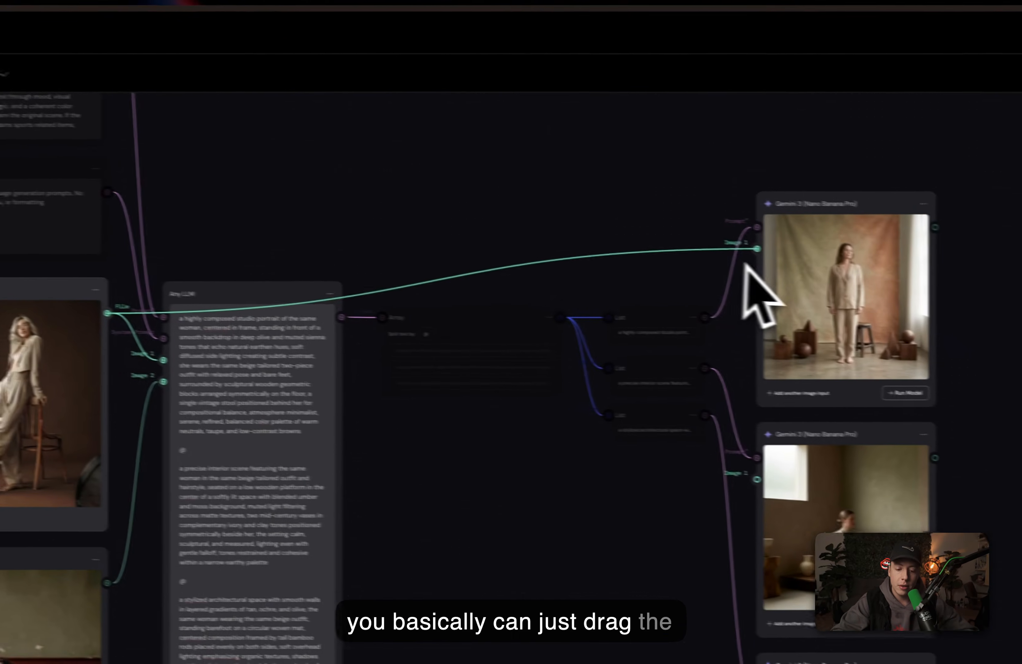
{"action": "left_click", "coordinate": [801, 393]}
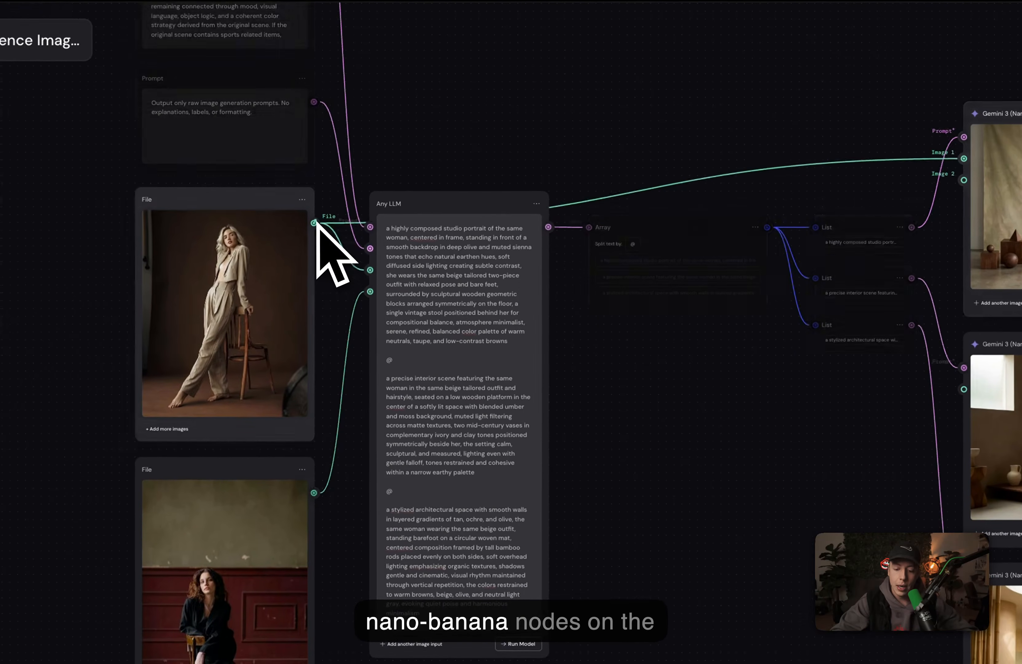
{"action": "left_click_drag", "start_coordinate": [197, 261], "coordinate": [834, 212]}
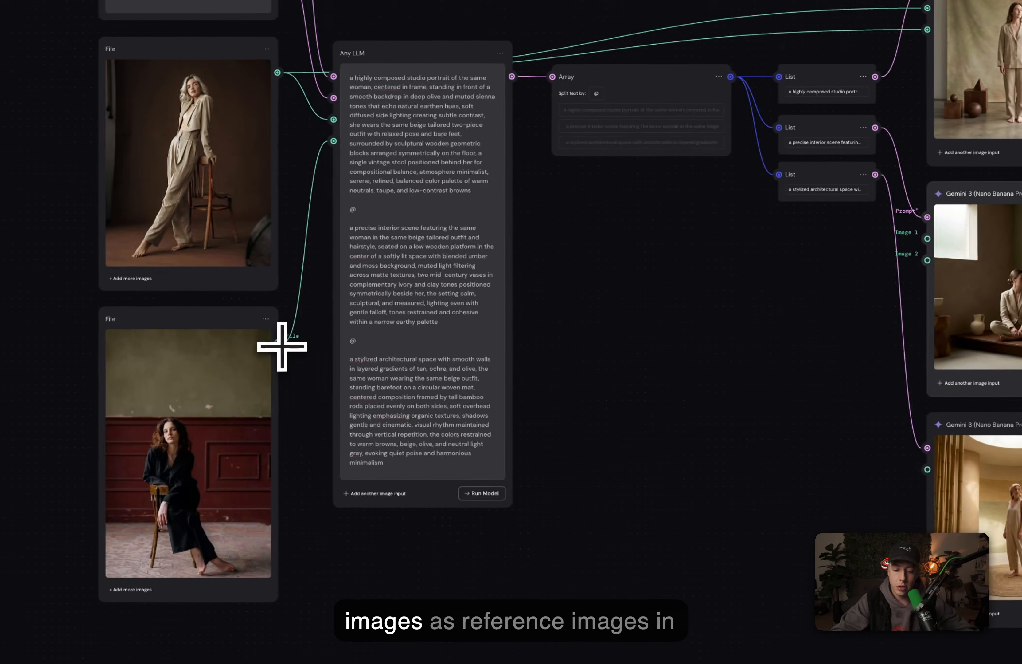
{"action": "left_click_drag", "start_coordinate": [282, 346], "coordinate": [927, 239]}
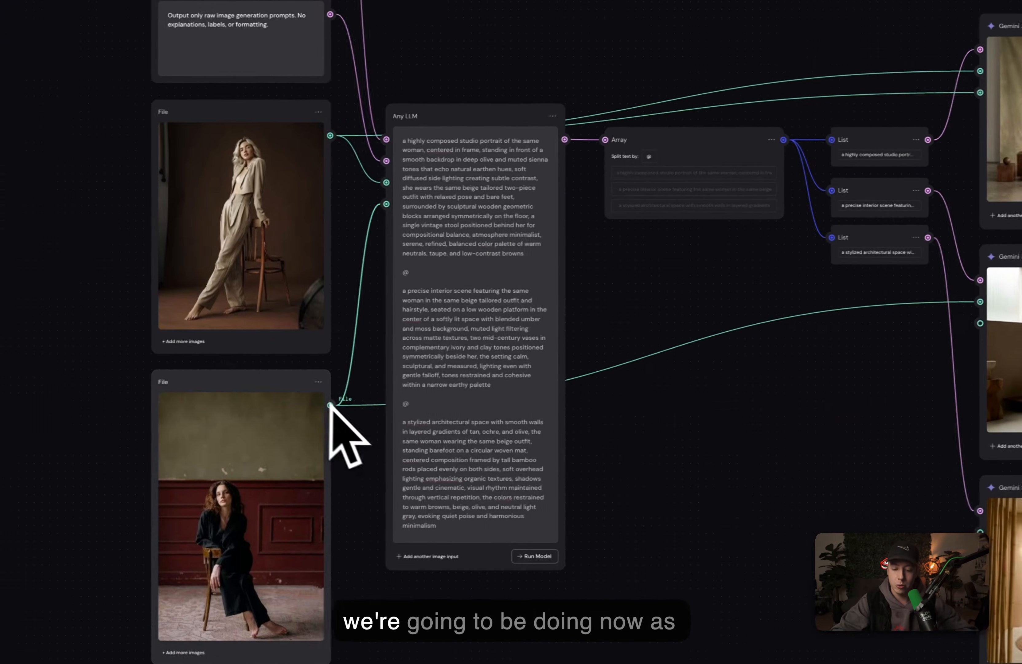
{"action": "left_click_drag", "start_coordinate": [64, 432], "coordinate": [713, 350]}
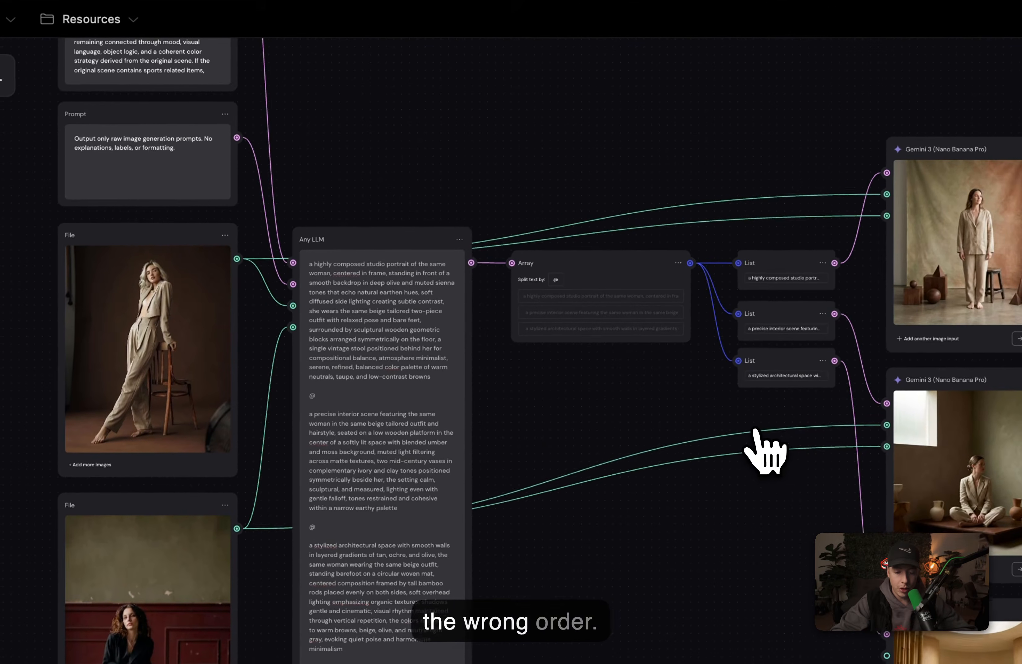
Step: Delete the misplaced image connection and link the first reference image to the second node's Image 1 input
{"action": "left_click", "coordinate": [799, 300]}
{"action": "key", "text": "BackSpace"}
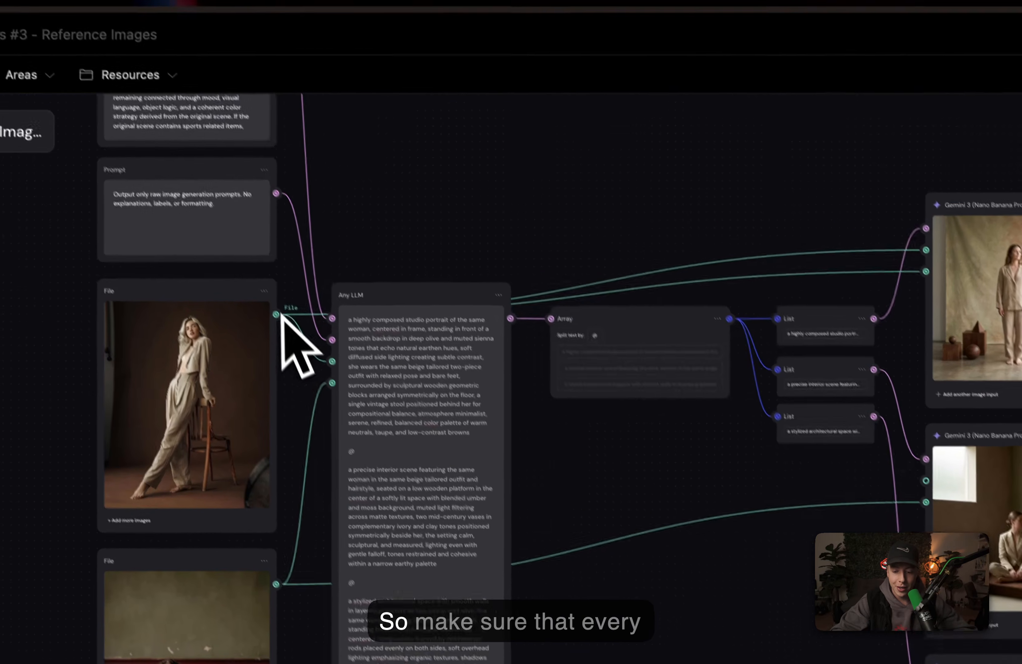
{"action": "left_click_drag", "start_coordinate": [234, 262], "coordinate": [882, 430]}
{"action": "left_click_drag", "start_coordinate": [746, 460], "coordinate": [746, 460]}
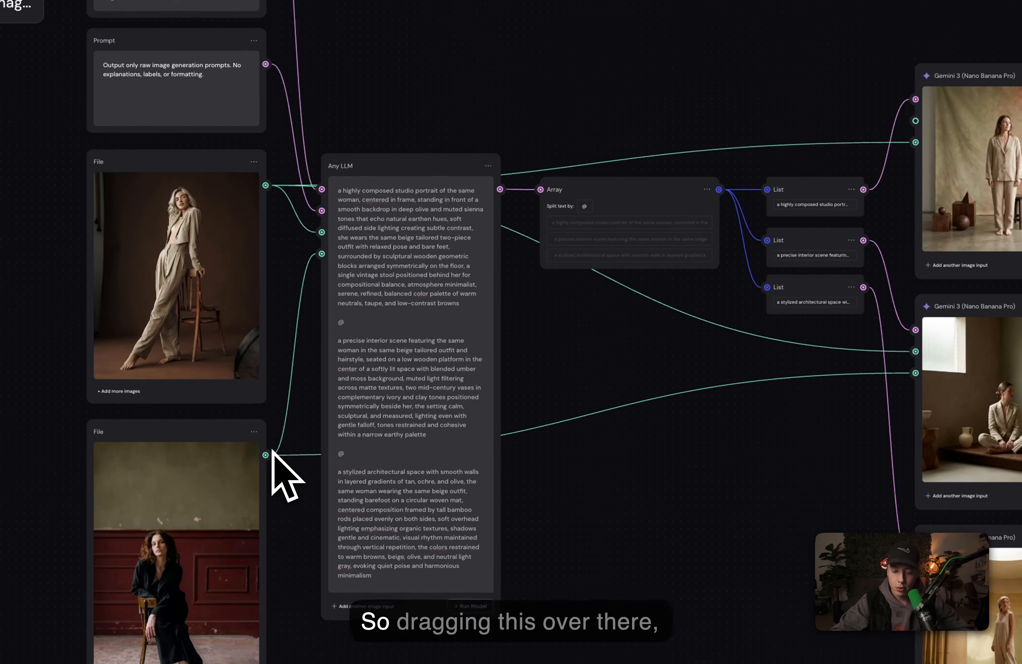
Step: Connect the second reference image to the first node, and both reference images to the third Nano Banana Pro node
{"action": "left_click_drag", "start_coordinate": [271, 450], "coordinate": [921, 123]}
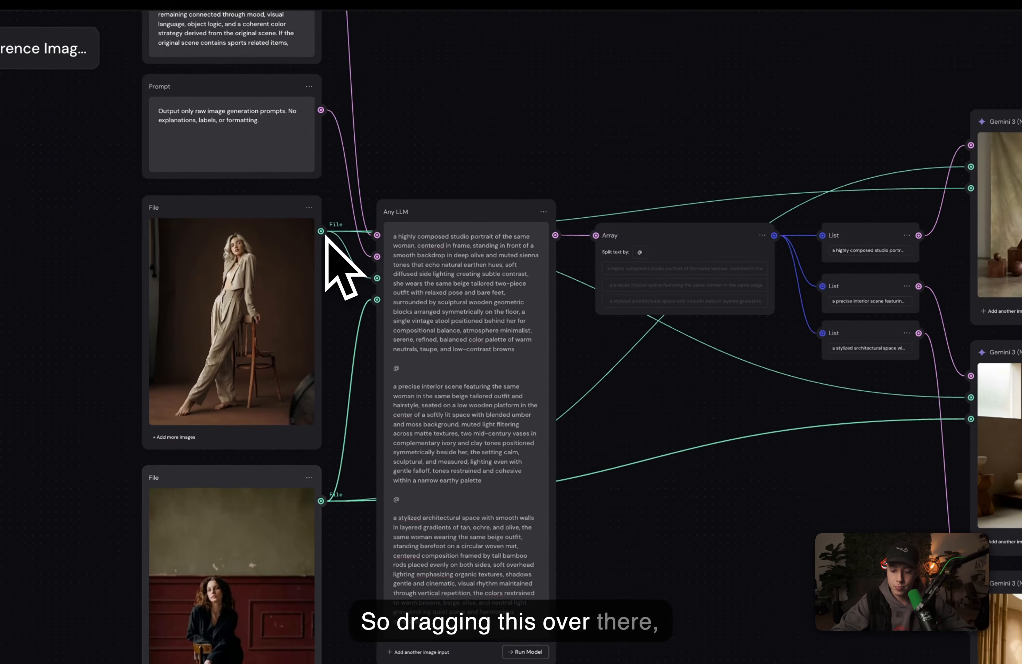
{"action": "left_click_drag", "start_coordinate": [326, 236], "coordinate": [971, 628]}
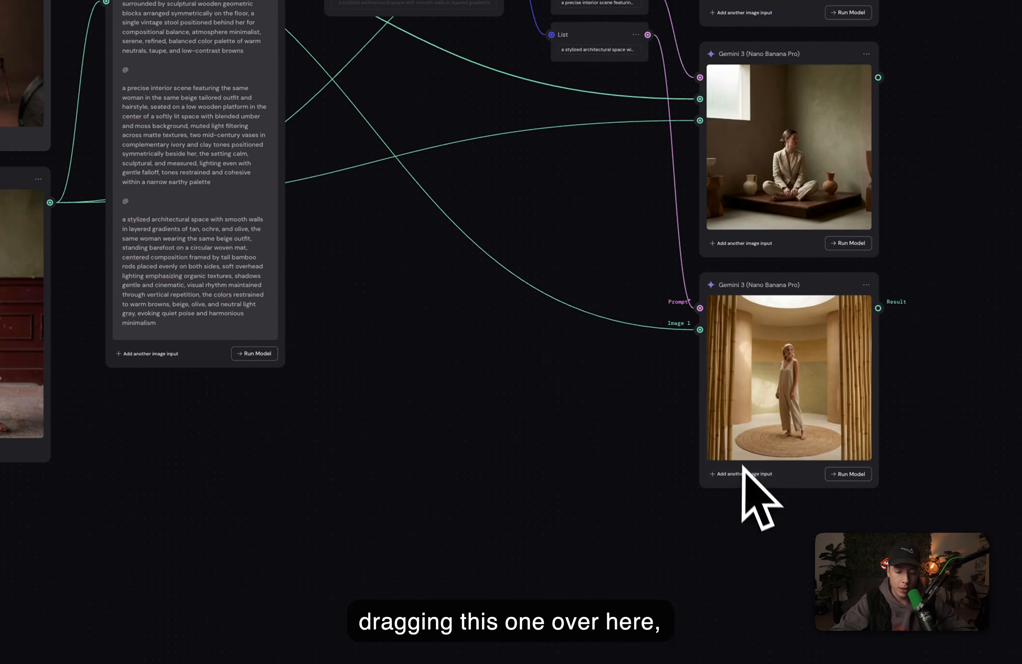
{"action": "left_click", "coordinate": [744, 473]}
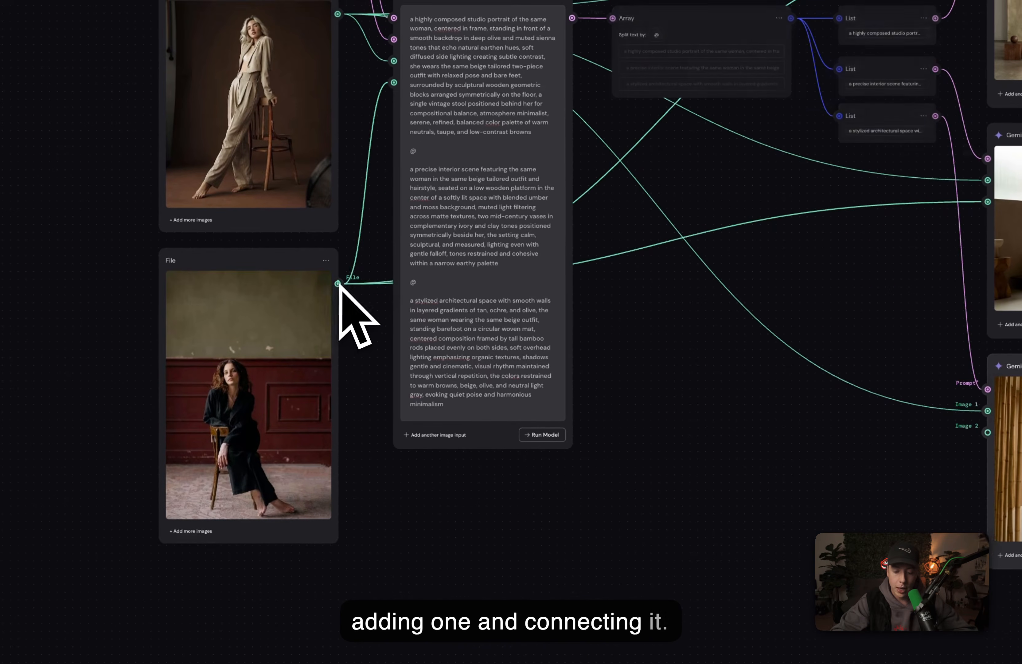
{"action": "left_click_drag", "start_coordinate": [339, 284], "coordinate": [988, 432]}
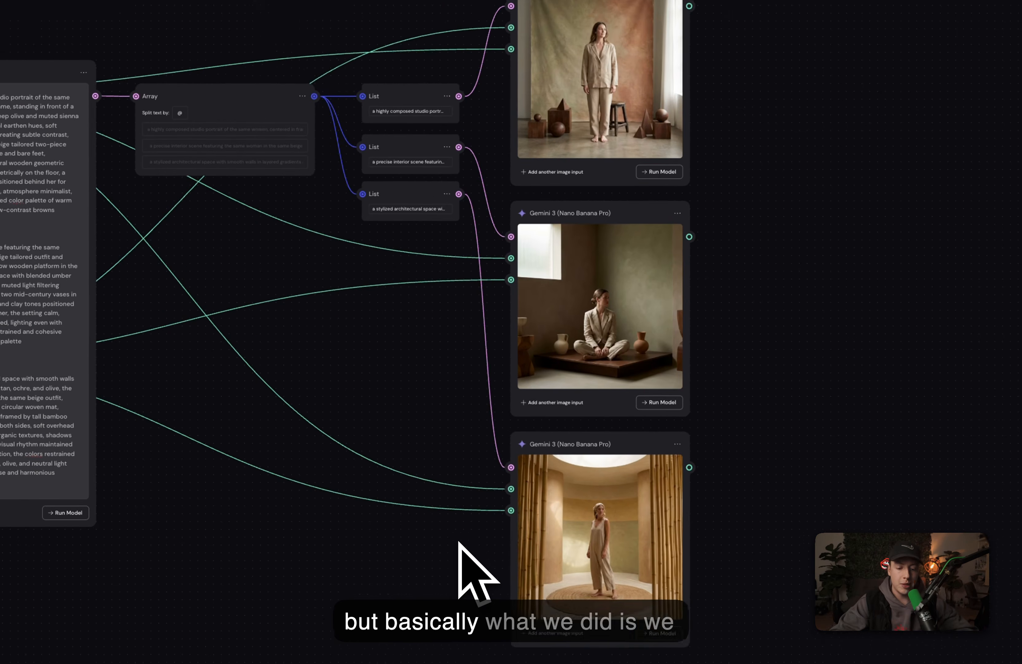
Step: Select all three Nano Banana Pro nodes and rerun them with the reference images connected
{"action": "scroll", "coordinate": [650, 193], "scroll_direction": "up", "scroll_amount": 1}
{"action": "scroll", "coordinate": [651, 193], "scroll_direction": "up", "scroll_amount": 1}
{"action": "scroll", "coordinate": [651, 190], "scroll_direction": "left", "scroll_amount": 1}
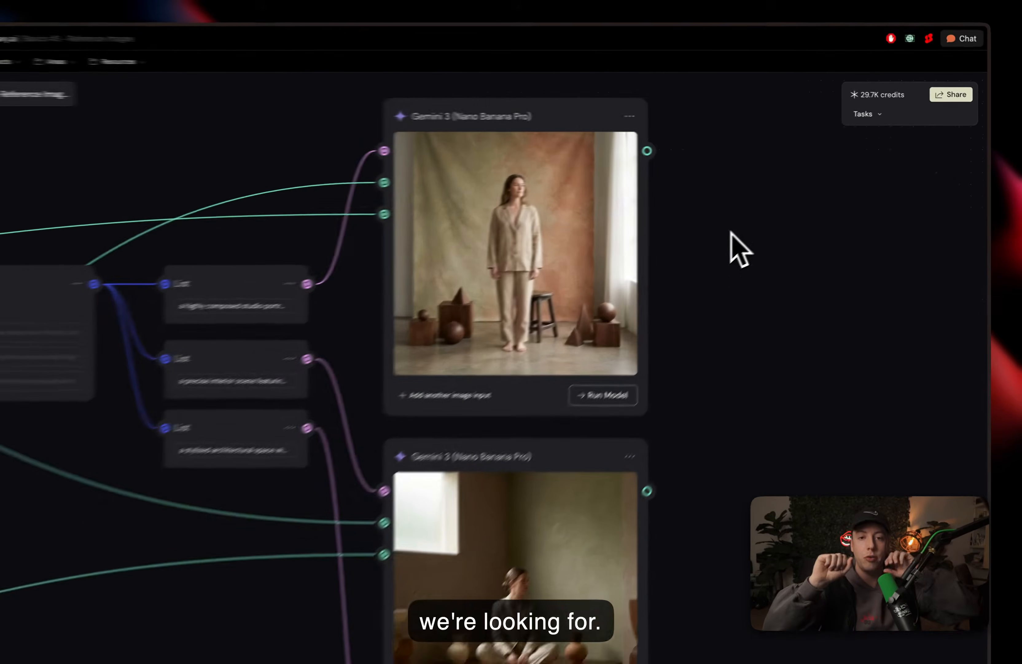
{"action": "scroll", "coordinate": [763, 216], "scroll_direction": "down", "scroll_amount": 3}
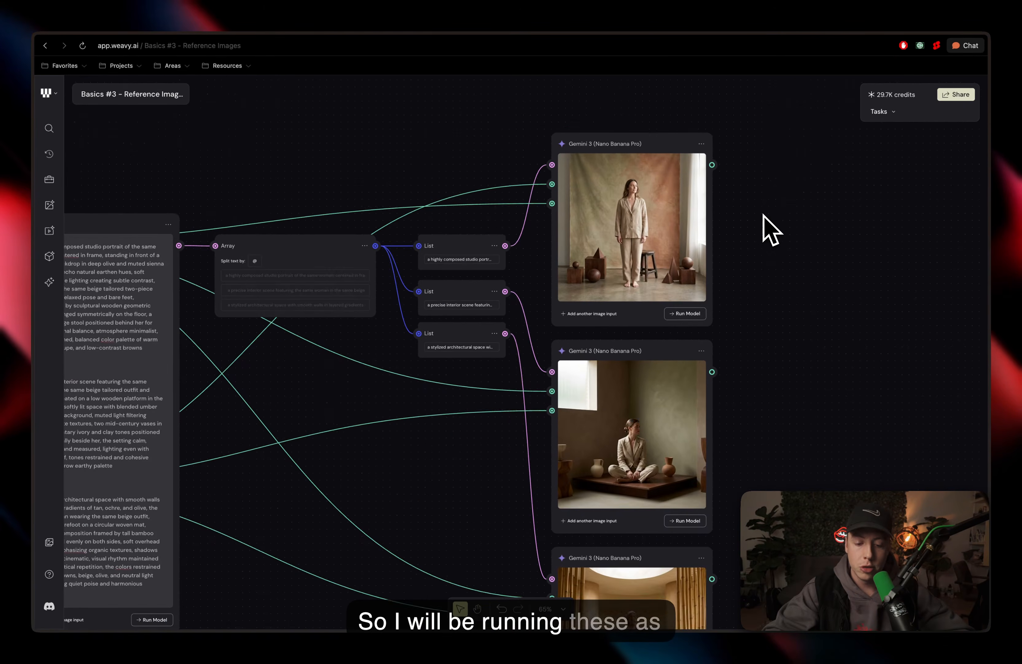
{"action": "scroll", "coordinate": [763, 216], "scroll_direction": "down", "scroll_amount": 2}
{"action": "scroll", "coordinate": [763, 216], "scroll_direction": "down", "scroll_amount": 3}
{"action": "left_click_drag", "start_coordinate": [625, 95], "coordinate": [659, 270]}
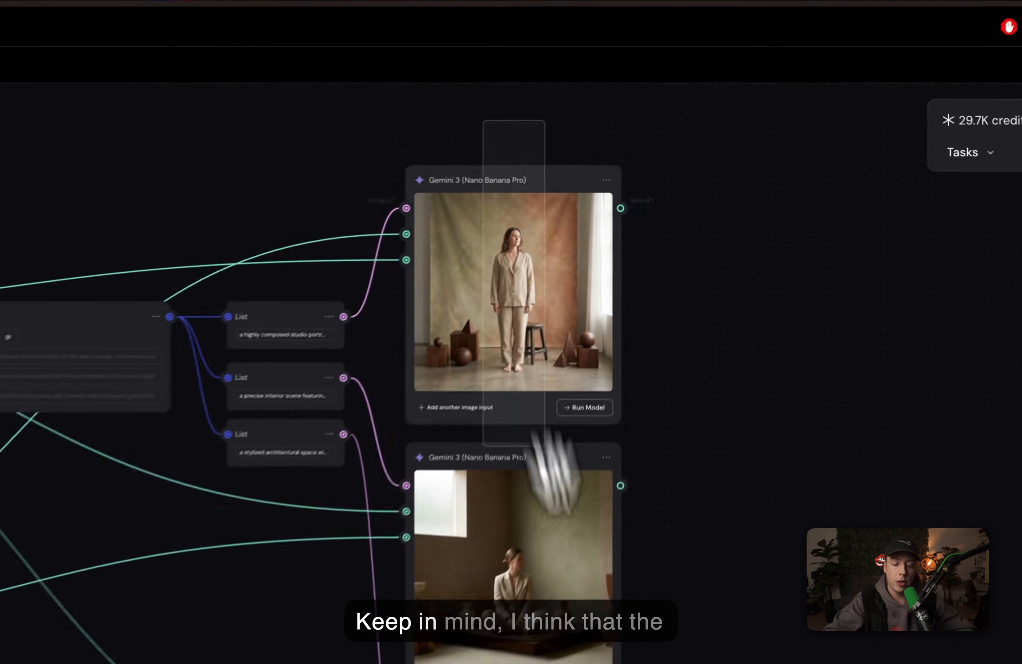
{"action": "left_click_drag", "start_coordinate": [547, 448], "coordinate": [424, 451]}
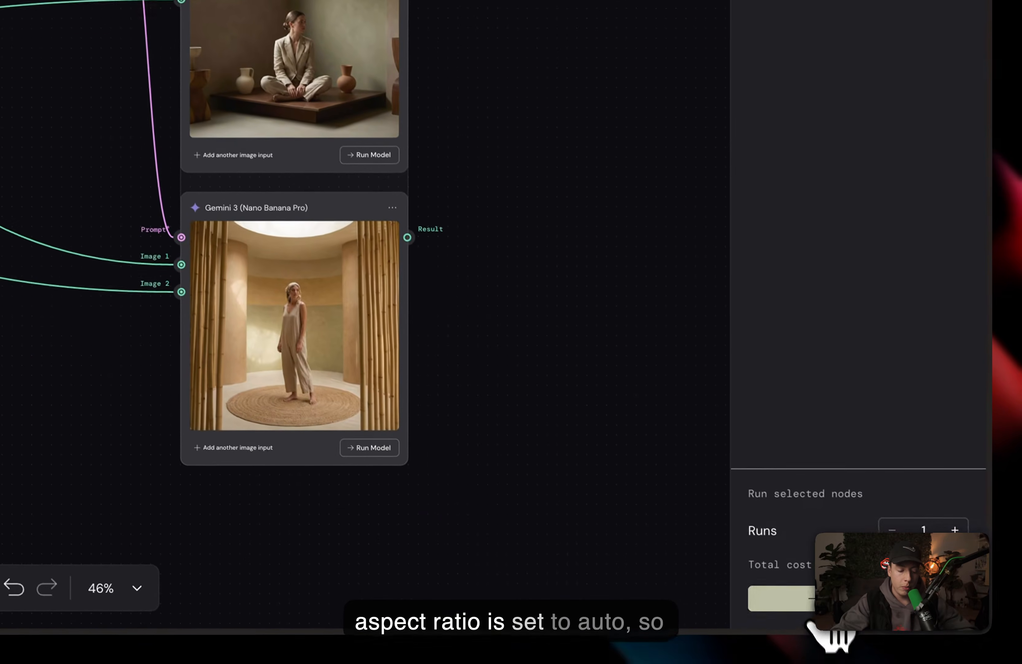
{"action": "left_click", "coordinate": [819, 599]}
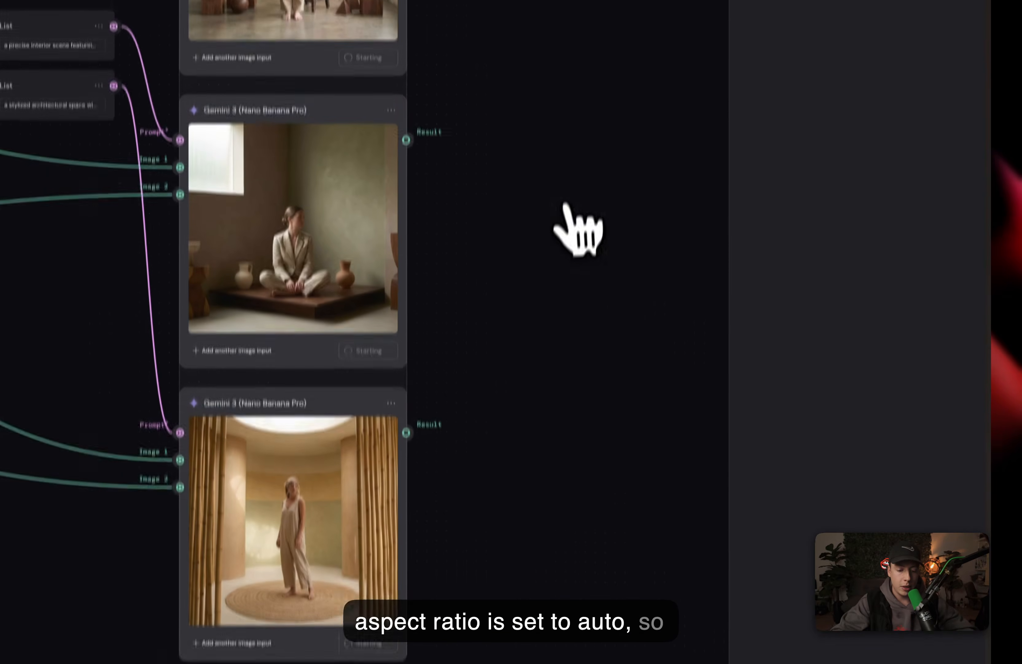
Step: Move the second and third Nano Banana Pro nodes down to space the three nodes apart
{"action": "scroll", "coordinate": [561, 21], "scroll_direction": "left", "scroll_amount": 1}
{"action": "scroll", "coordinate": [561, 22], "scroll_direction": "down", "scroll_amount": 1}
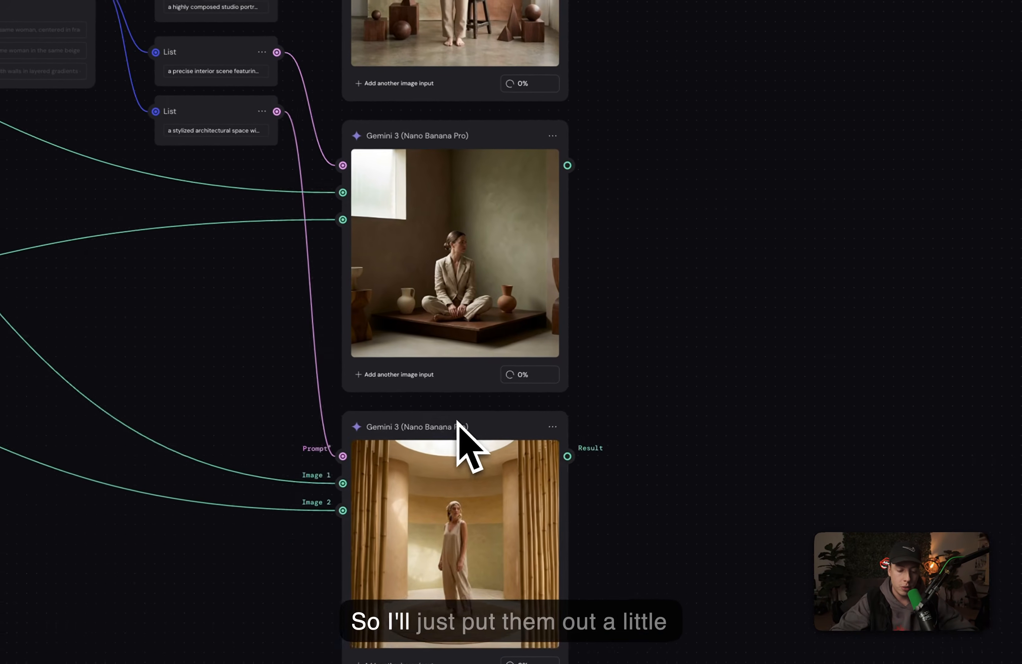
{"action": "left_click_drag", "start_coordinate": [671, 388], "coordinate": [669, 409]}
{"action": "left_click_drag", "start_coordinate": [454, 469], "coordinate": [467, 485]}
{"action": "left_click_drag", "start_coordinate": [409, 134], "coordinate": [408, 169]}
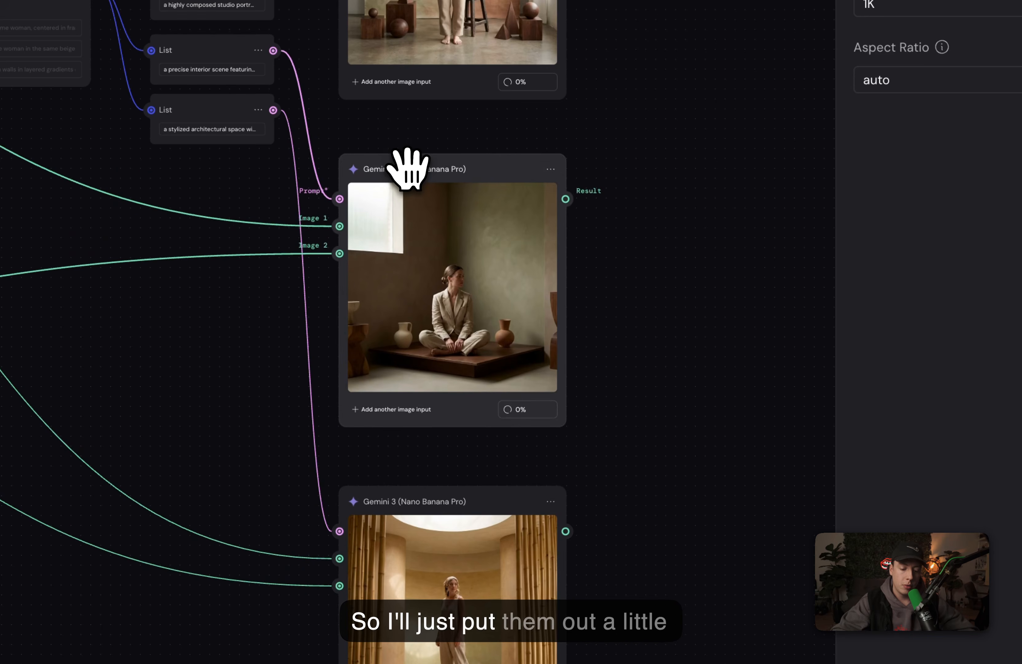
{"action": "left_click_drag", "start_coordinate": [422, 491], "coordinate": [422, 540]}
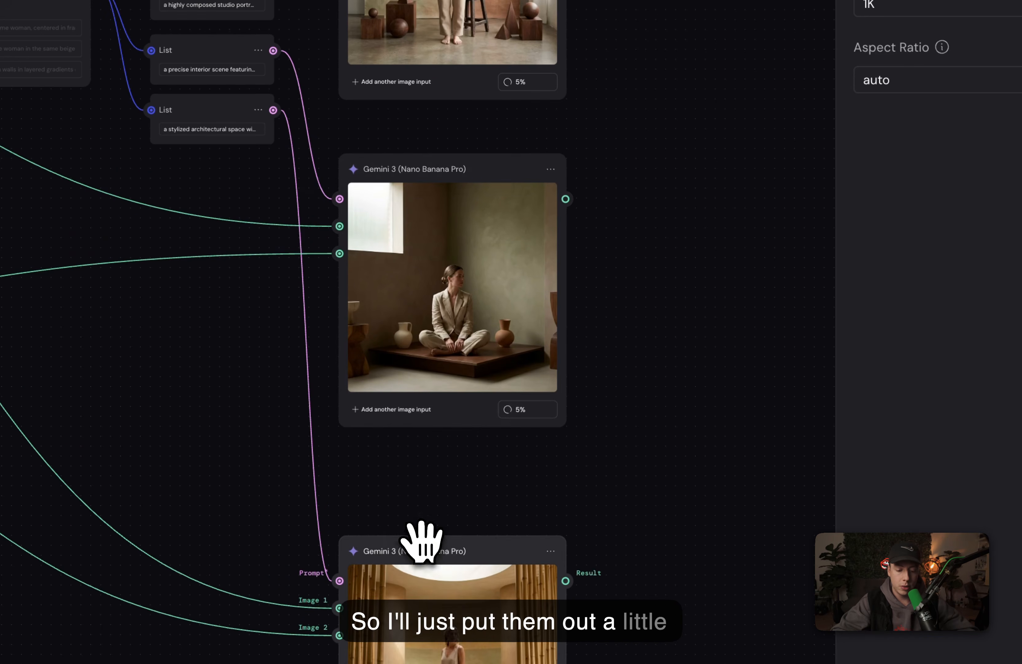
{"action": "left_click_drag", "start_coordinate": [397, 174], "coordinate": [398, 204]}
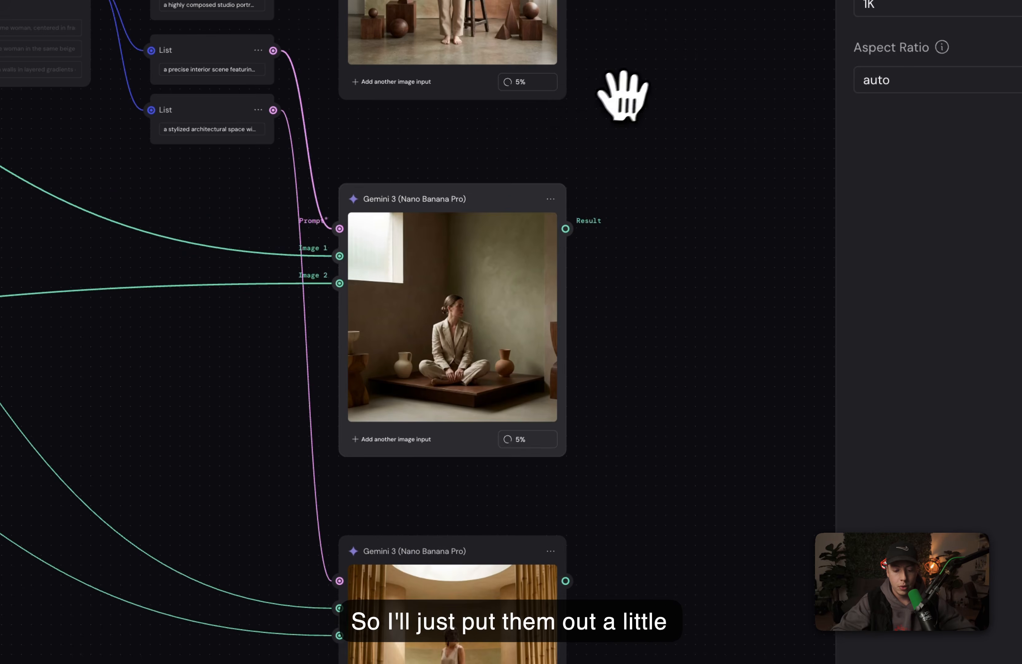
Step: Examine the three new images generated with the reference images against the input photos
{"action": "left_click", "coordinate": [618, 96]}
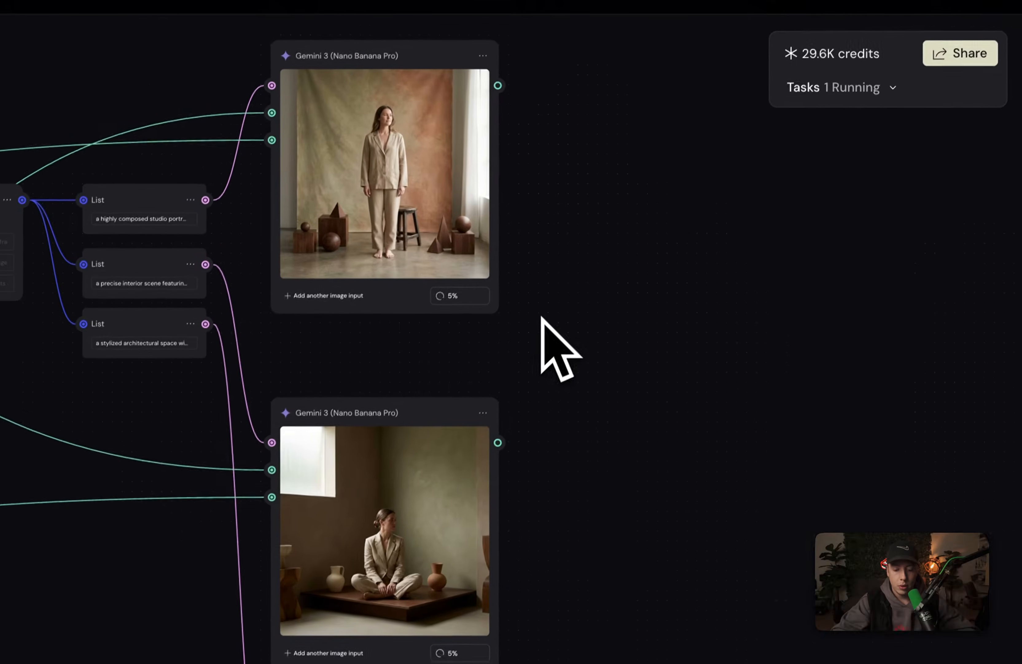
{"action": "scroll", "coordinate": [540, 324], "scroll_direction": "right", "scroll_amount": 5}
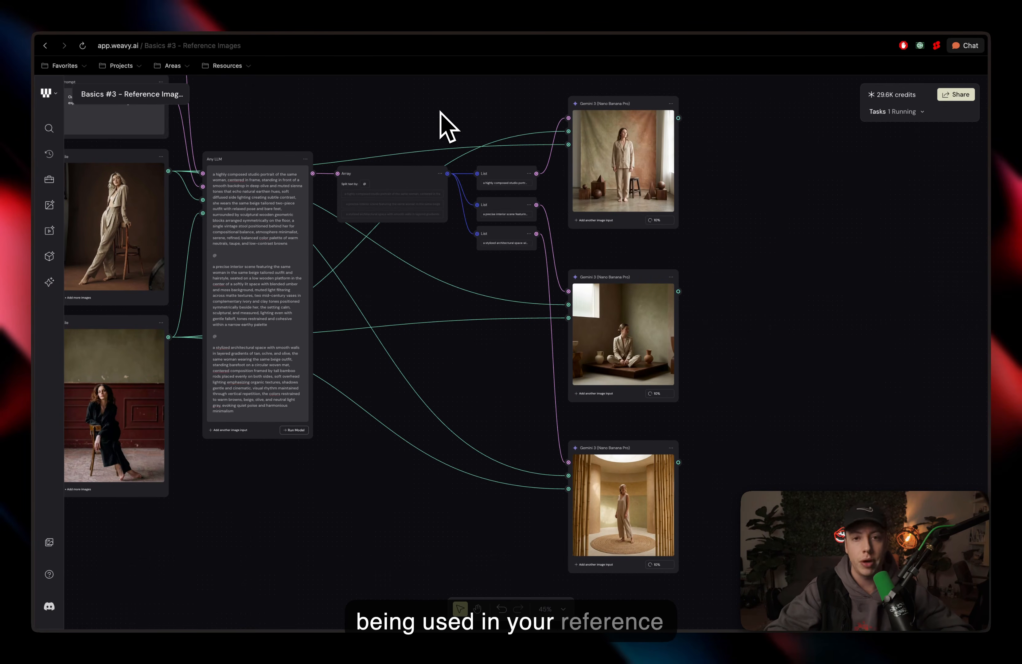
{"action": "scroll", "coordinate": [441, 112], "scroll_direction": "right", "scroll_amount": 3}
{"action": "scroll", "coordinate": [441, 112], "scroll_direction": "up", "scroll_amount": 3}
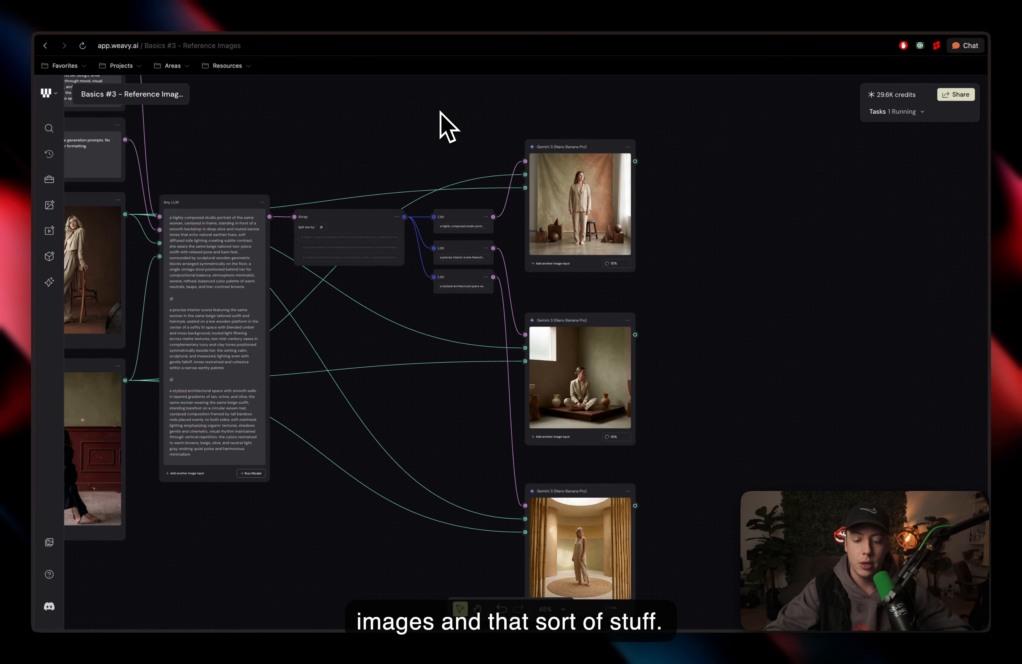
{"action": "scroll", "coordinate": [647, 164], "scroll_direction": "up", "scroll_amount": 5}
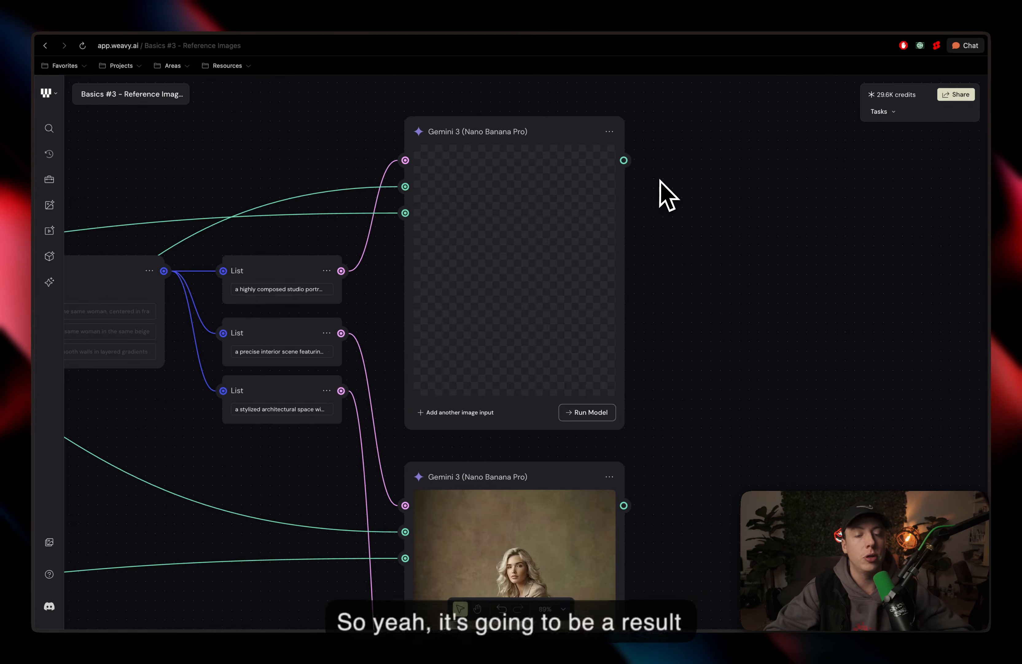
{"action": "scroll", "coordinate": [660, 181], "scroll_direction": "left", "scroll_amount": 2}
{"action": "scroll", "coordinate": [660, 182], "scroll_direction": "down", "scroll_amount": 1}
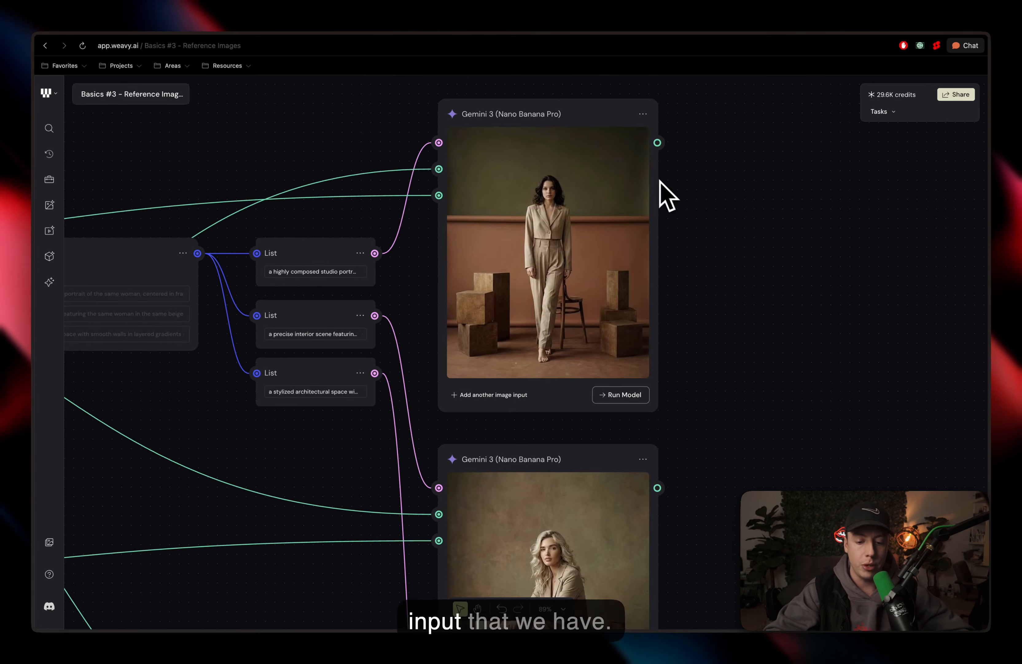
{"action": "scroll", "coordinate": [571, 164], "scroll_direction": "up", "scroll_amount": 4}
{"action": "scroll", "coordinate": [570, 159], "scroll_direction": "down", "scroll_amount": 3}
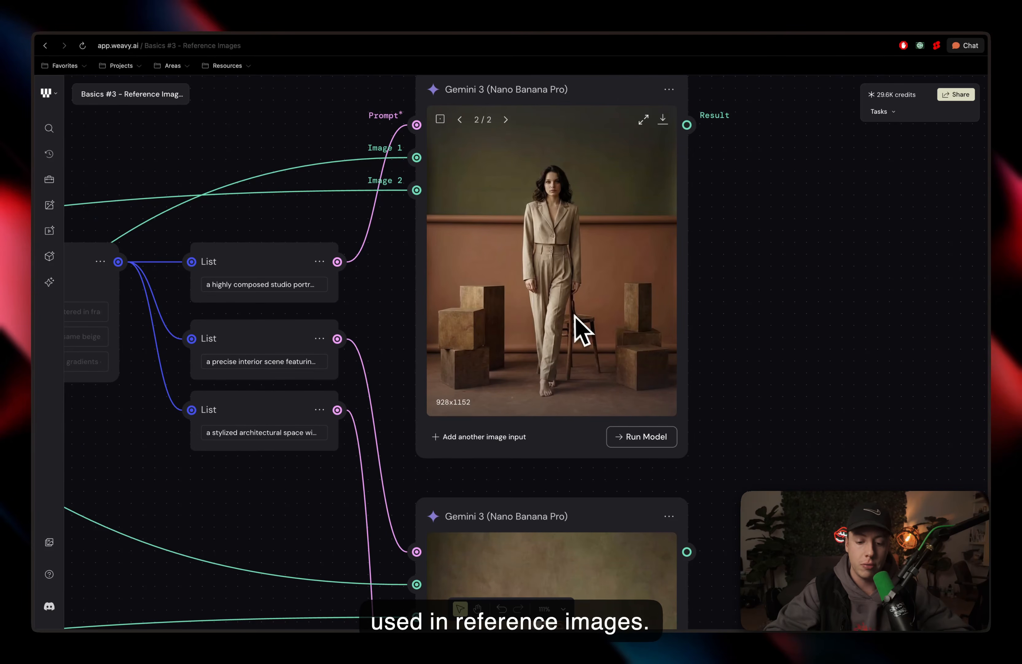
{"action": "scroll", "coordinate": [553, 233], "scroll_direction": "down", "scroll_amount": 8}
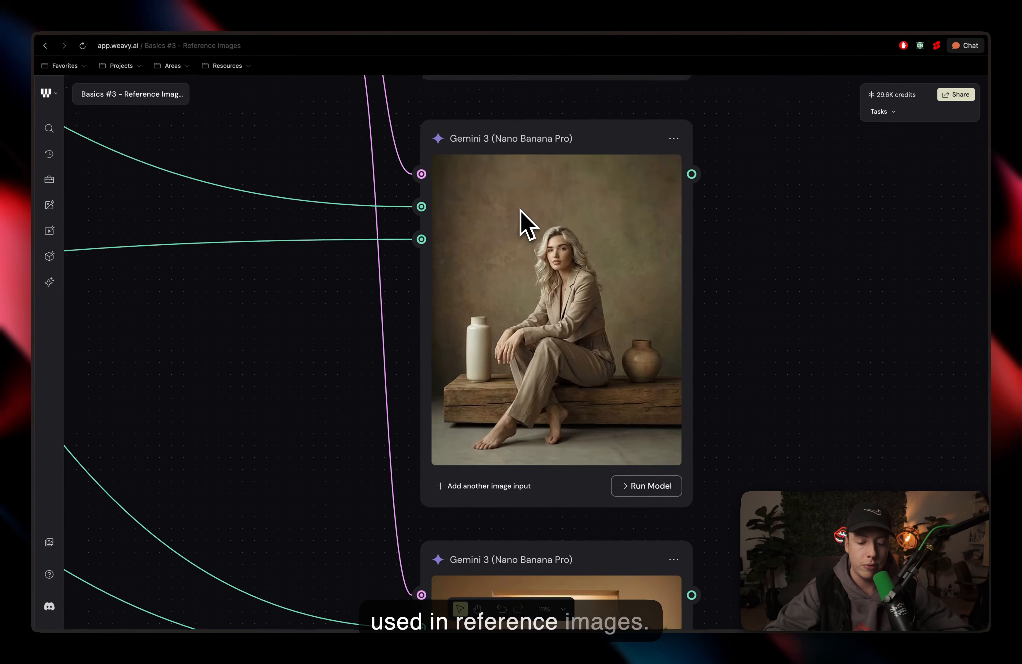
{"action": "scroll", "coordinate": [771, 297], "scroll_direction": "down", "scroll_amount": 9}
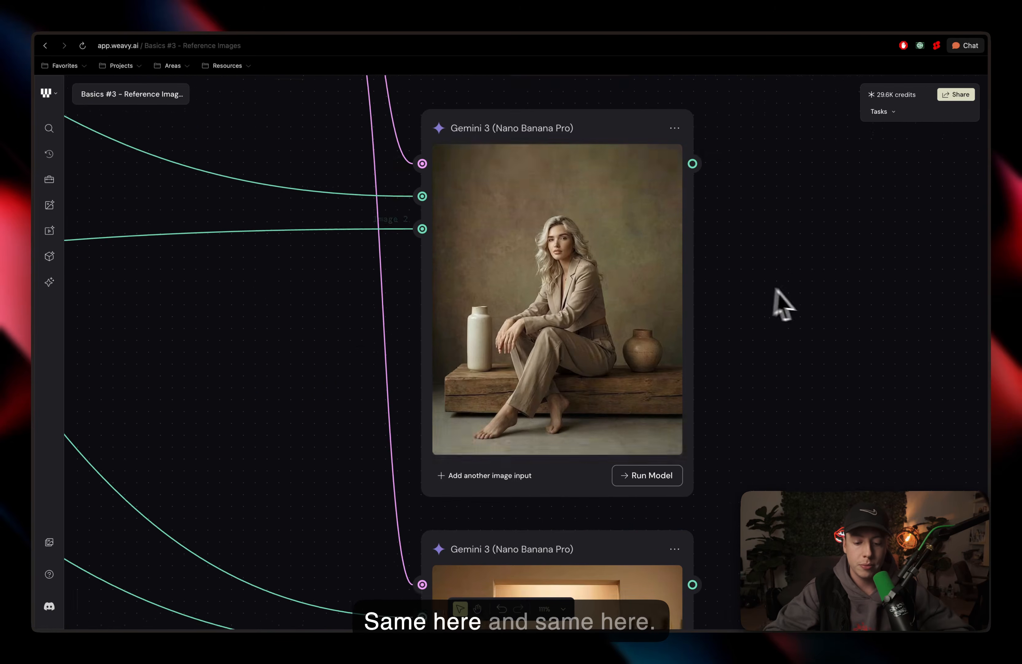
{"action": "scroll", "coordinate": [800, 303], "scroll_direction": "left", "scroll_amount": 1}
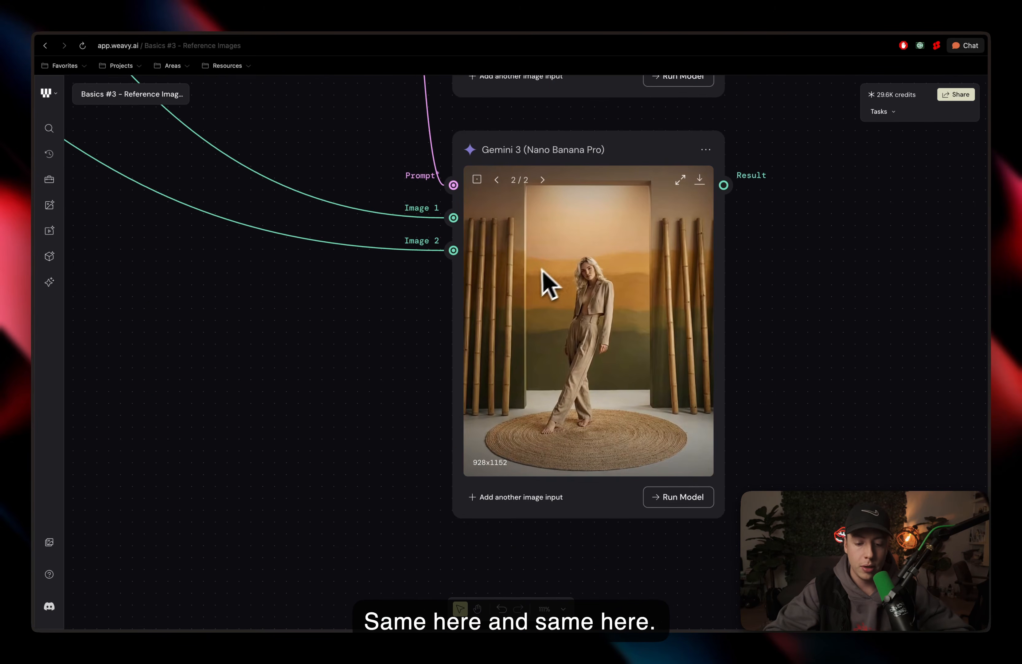
{"action": "scroll", "coordinate": [538, 275], "scroll_direction": "down", "scroll_amount": 10}
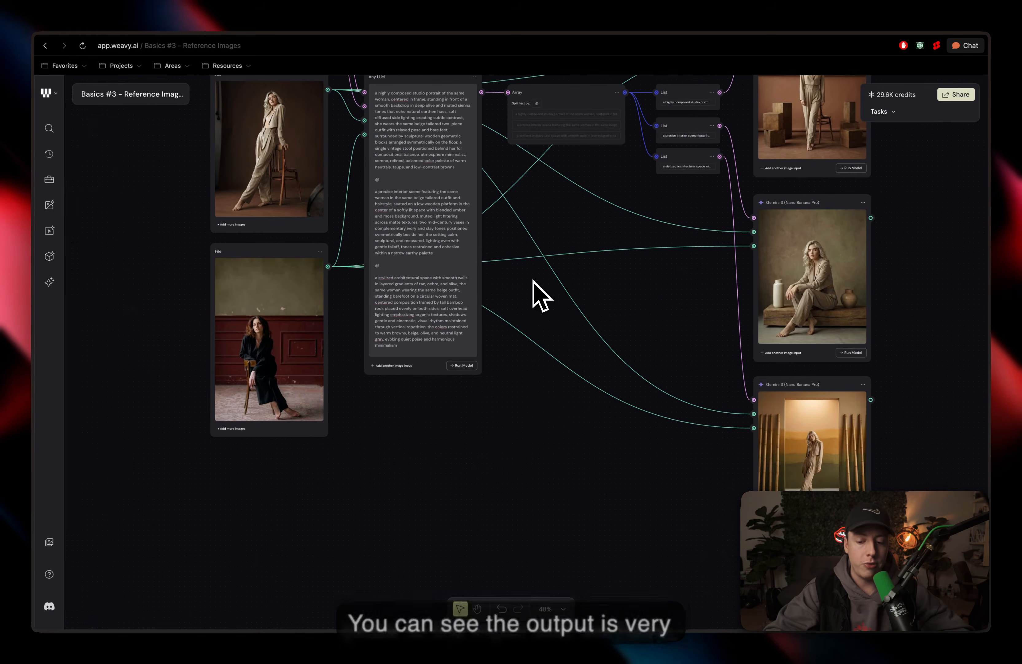
{"action": "scroll", "coordinate": [547, 383], "scroll_direction": "up", "scroll_amount": 2}
{"action": "scroll", "coordinate": [548, 384], "scroll_direction": "left", "scroll_amount": 3}
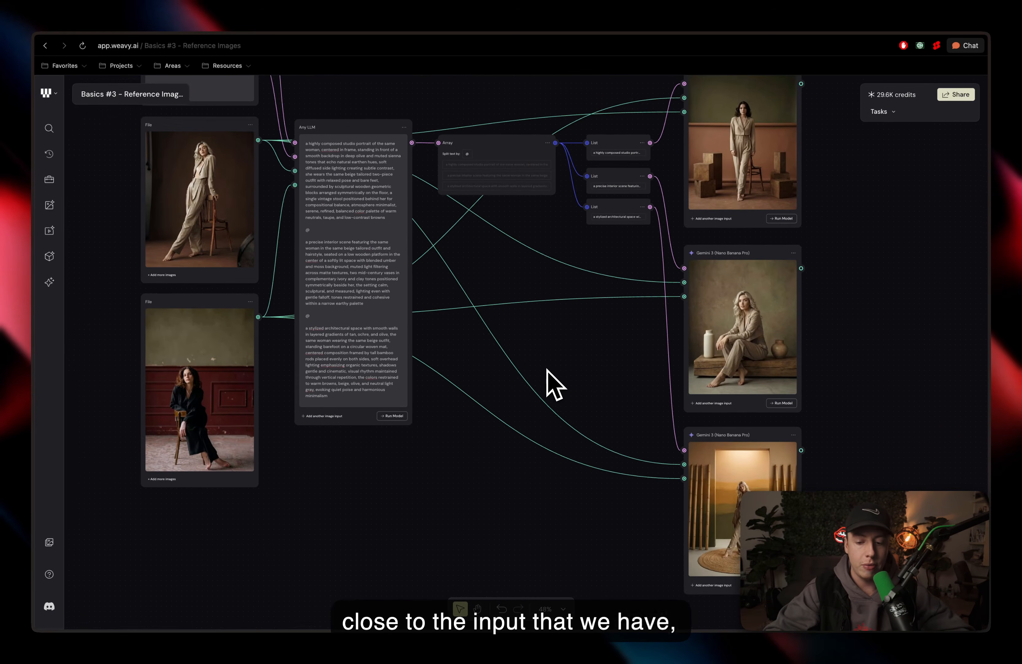
{"action": "scroll", "coordinate": [548, 381], "scroll_direction": "up", "scroll_amount": 1}
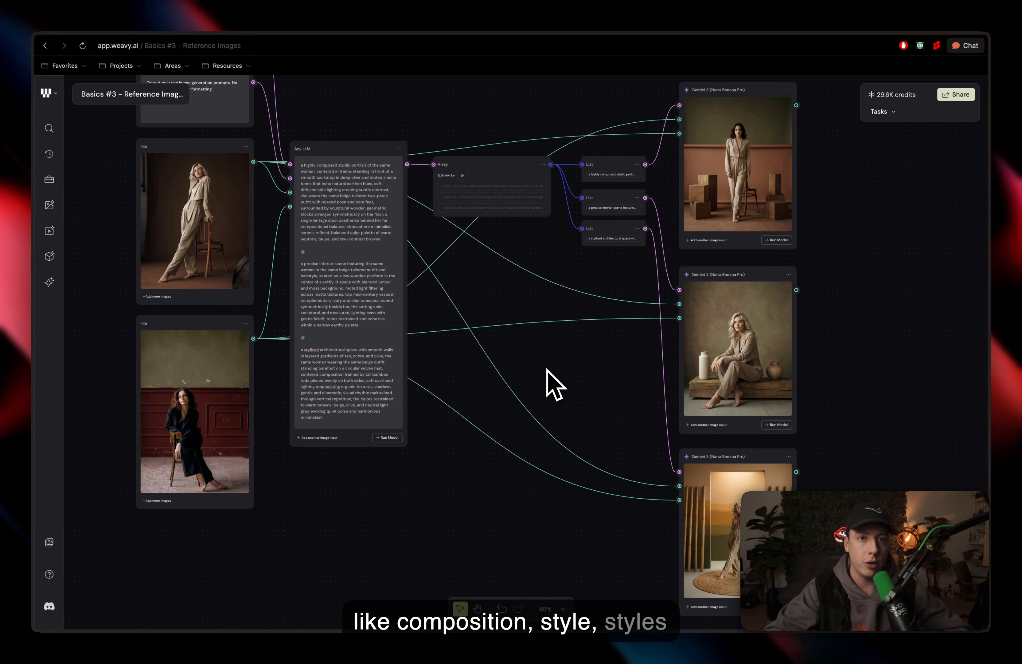
{"action": "scroll", "coordinate": [548, 370], "scroll_direction": "up", "scroll_amount": 1}
{"action": "scroll", "coordinate": [547, 370], "scroll_direction": "right", "scroll_amount": 2}
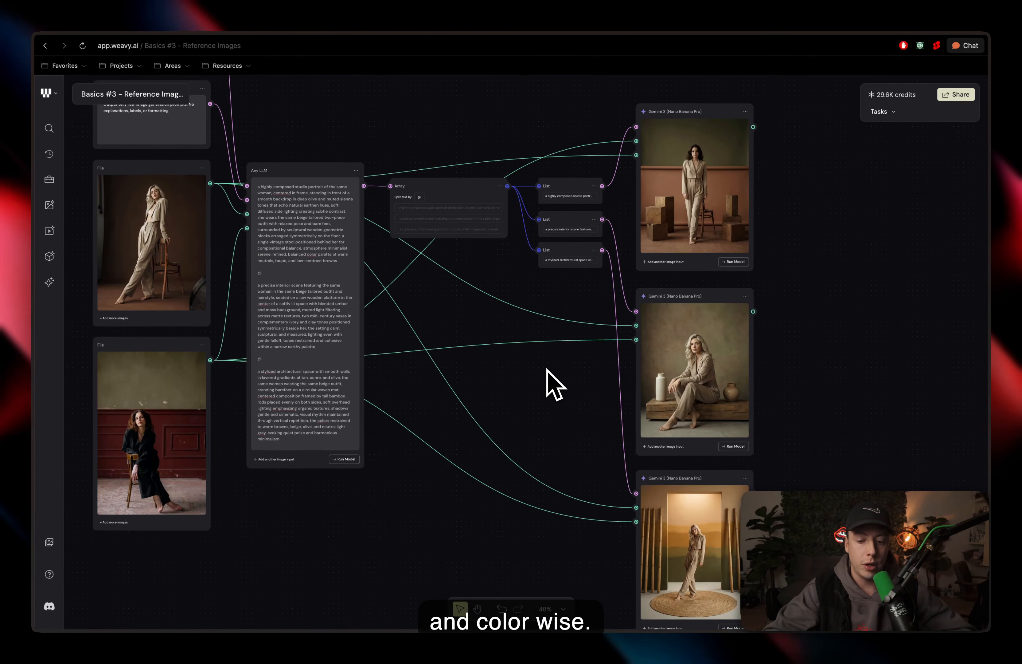
{"action": "scroll", "coordinate": [548, 384], "scroll_direction": "down", "scroll_amount": 3}
{"action": "scroll", "coordinate": [547, 383], "scroll_direction": "up", "scroll_amount": 1}
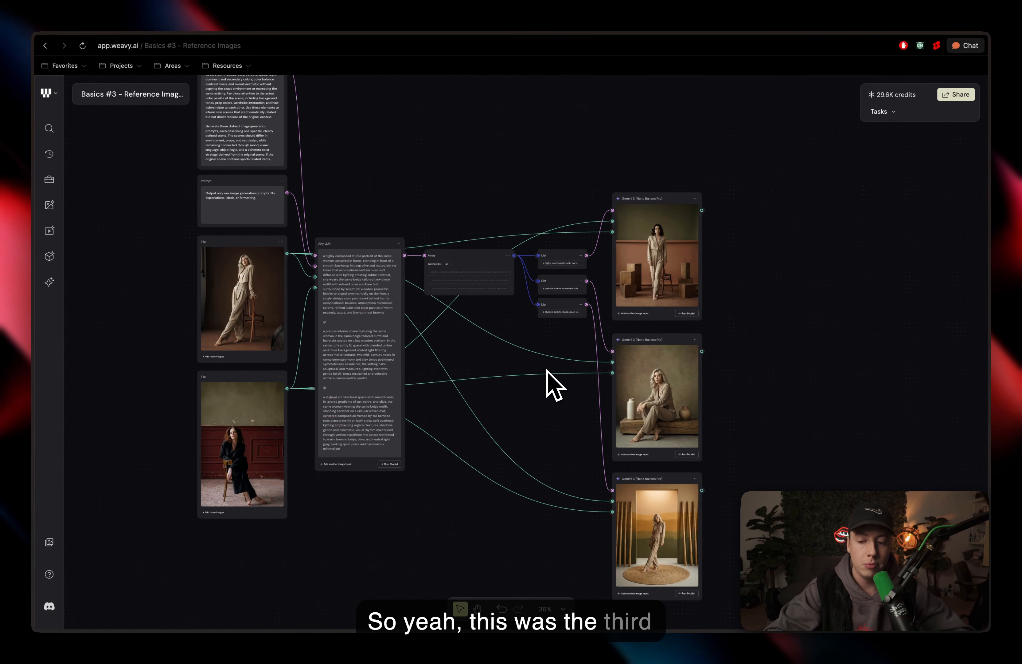